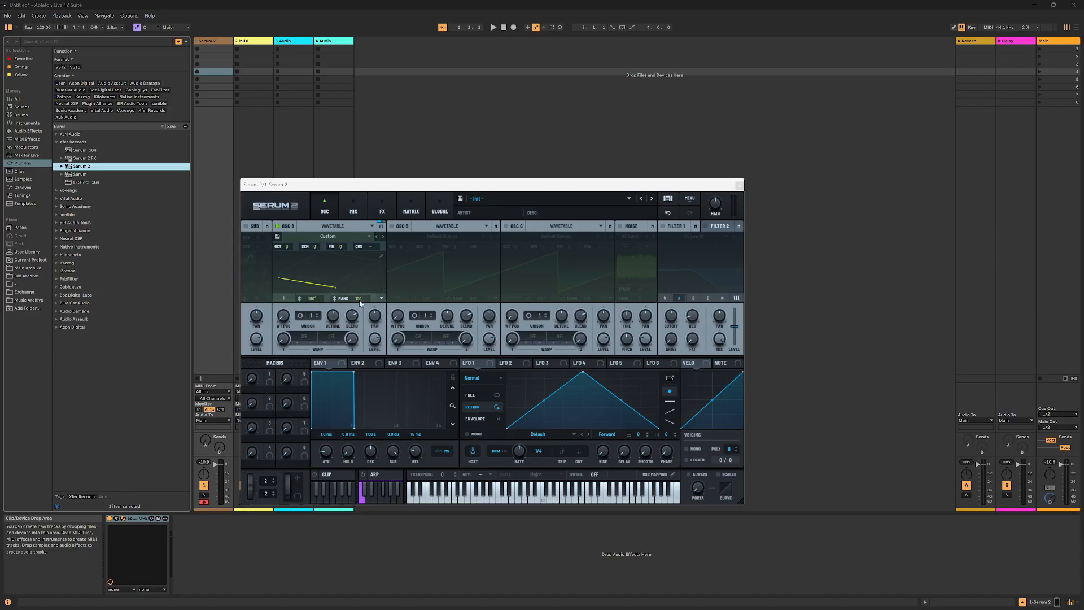
Step: Set oscillator A's random phase to 0 and open its wavetable for editing
drag(360, 299, 357, 436)
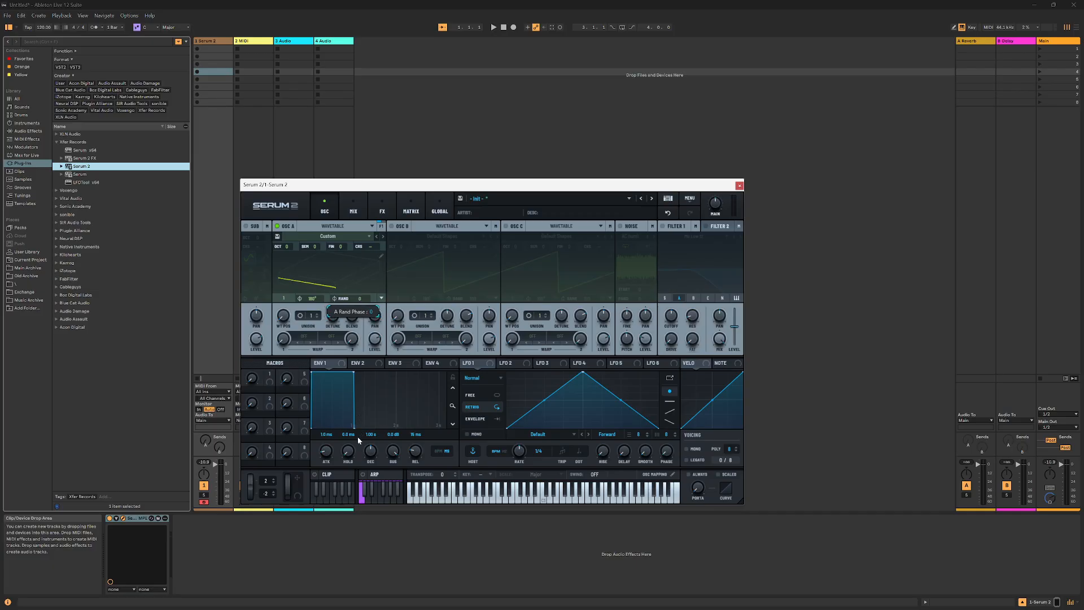
click(381, 257)
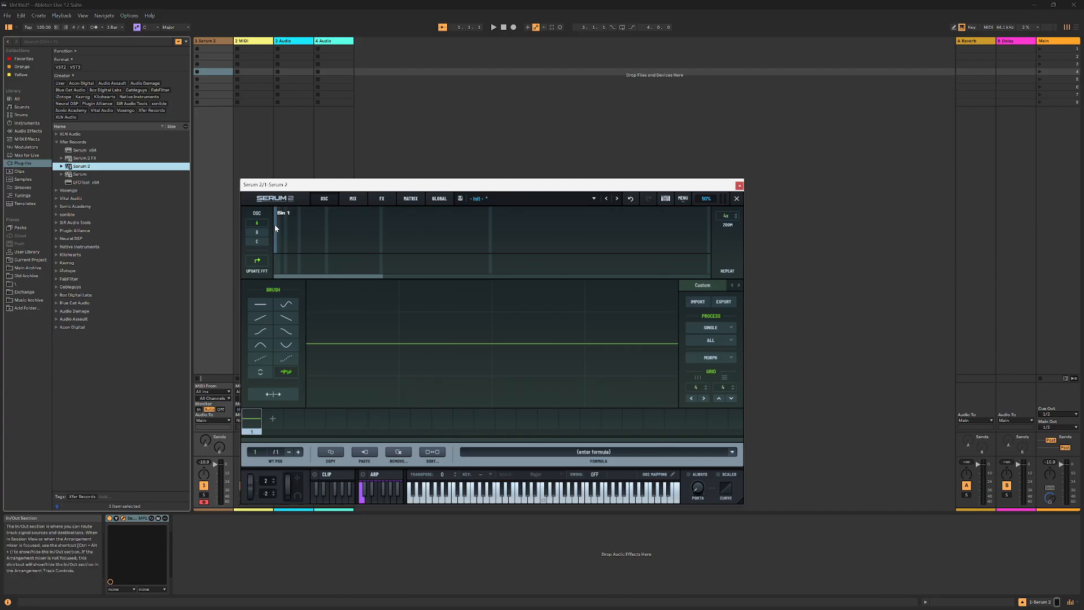
Step: Build a sine wave from a strong first harmonic and add small amounts of harmonic bins 2 and 3
drag(275, 228, 275, 218)
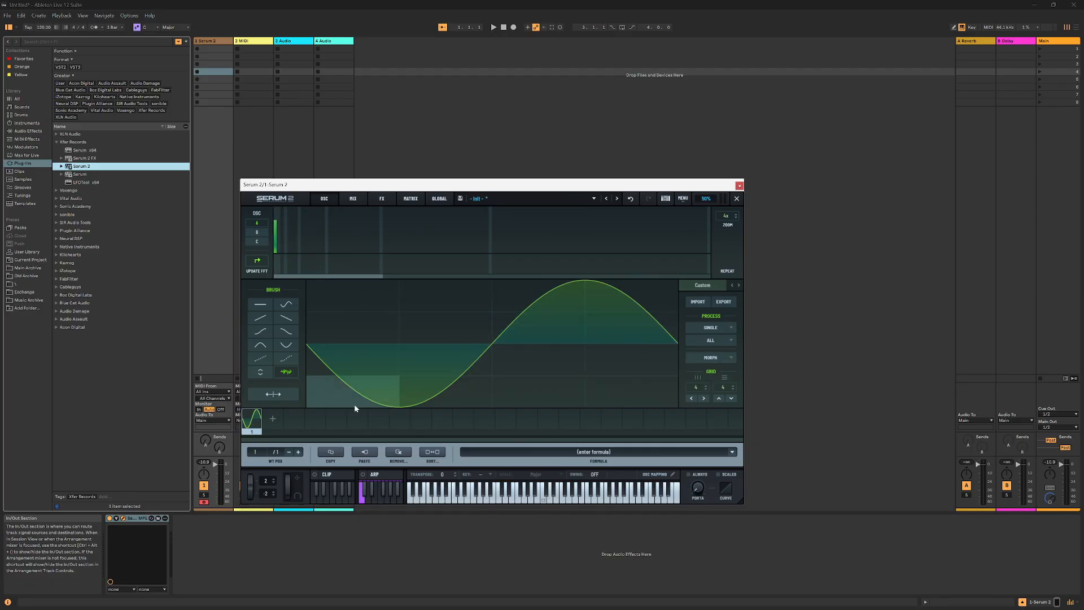
click(279, 249)
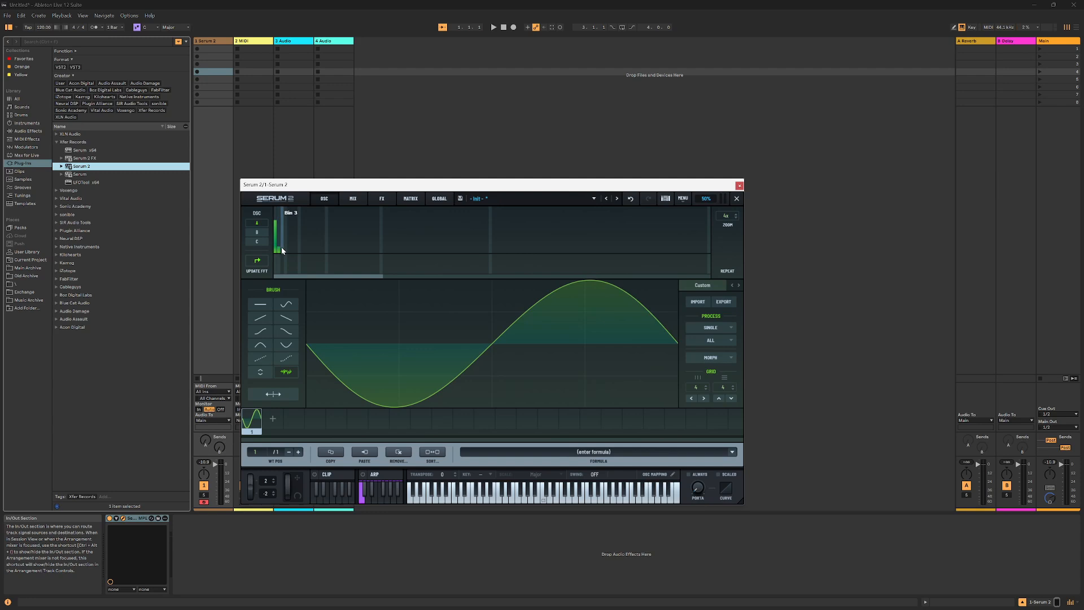
click(282, 246)
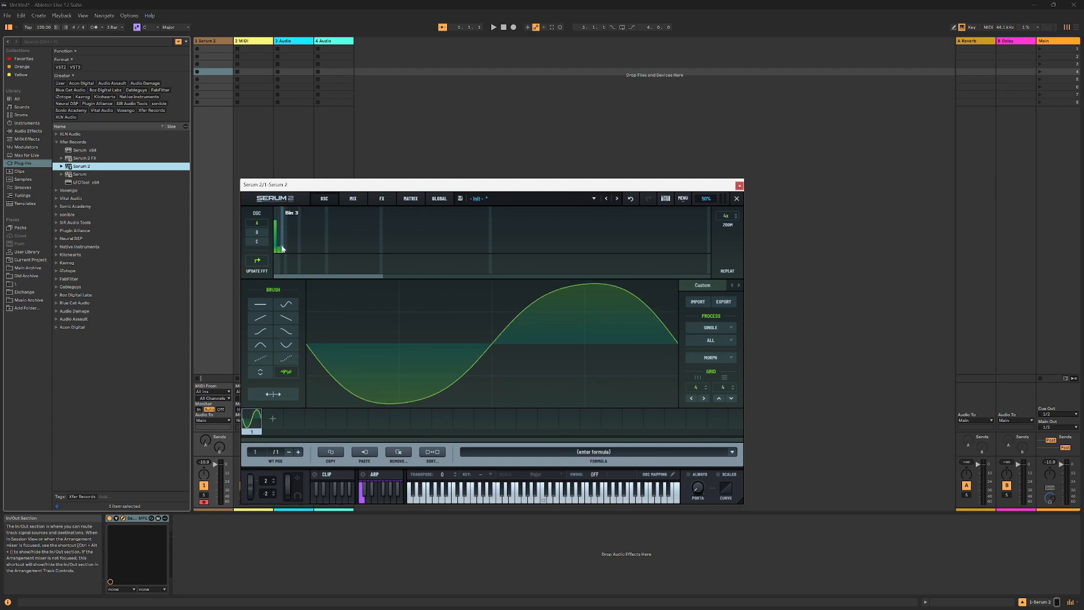
click(282, 249)
click(279, 252)
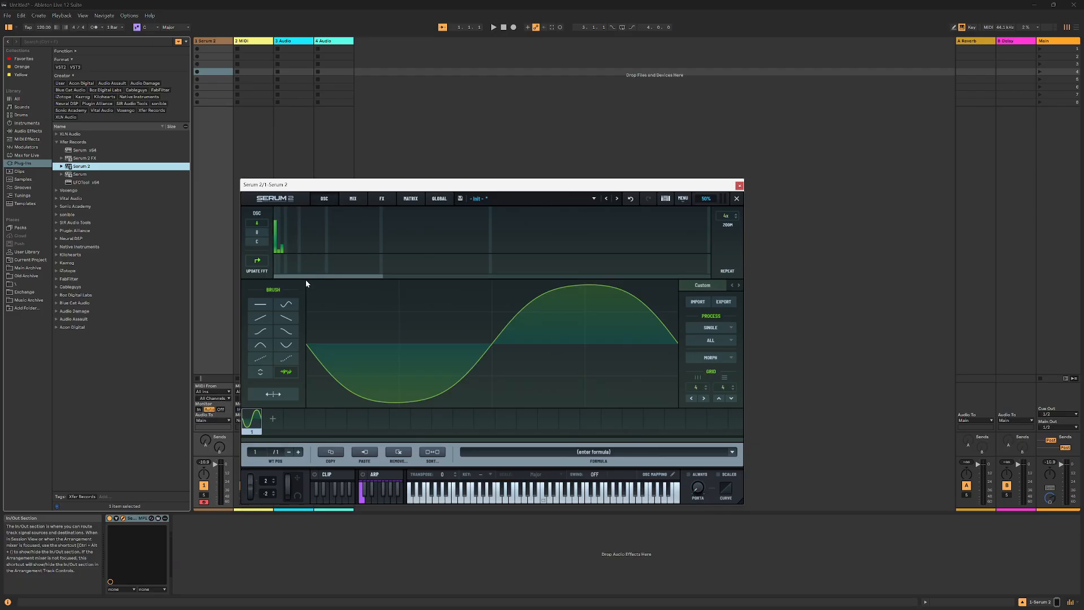
Step: Set the grid size to 0 and draw small irregular bumps and spikes along the wave with the flat line brush
drag(704, 387, 696, 391)
click(262, 306)
drag(373, 402, 392, 403)
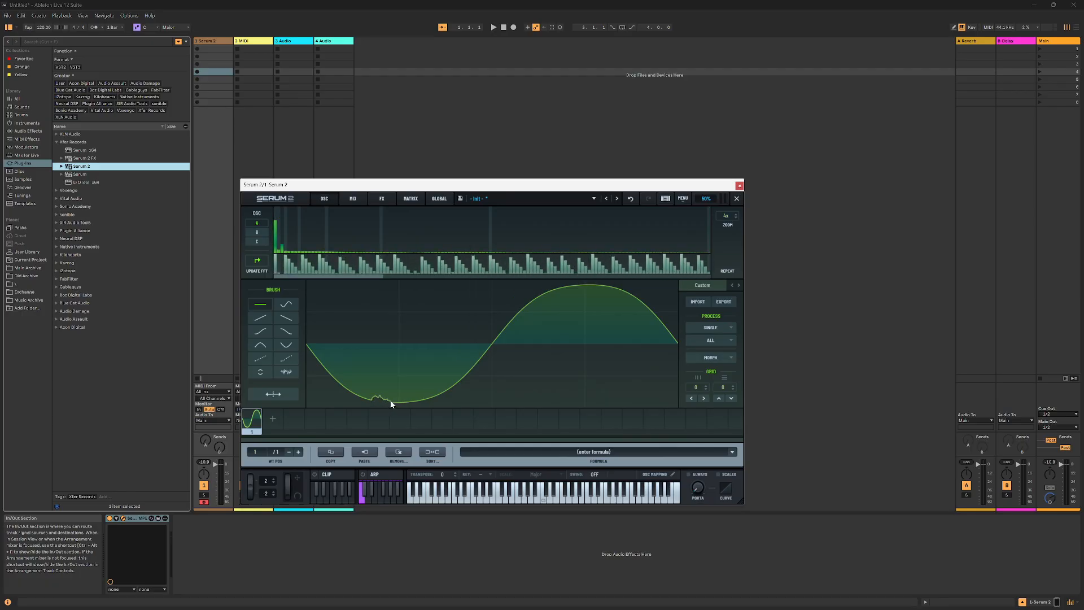
drag(331, 367, 337, 367)
mouse_move(440, 390)
mouse_down()
mouse_move(438, 367)
mouse_move(444, 388)
mouse_up()
mouse_move(557, 294)
mouse_down()
mouse_move(551, 303)
mouse_move(633, 300)
mouse_up()
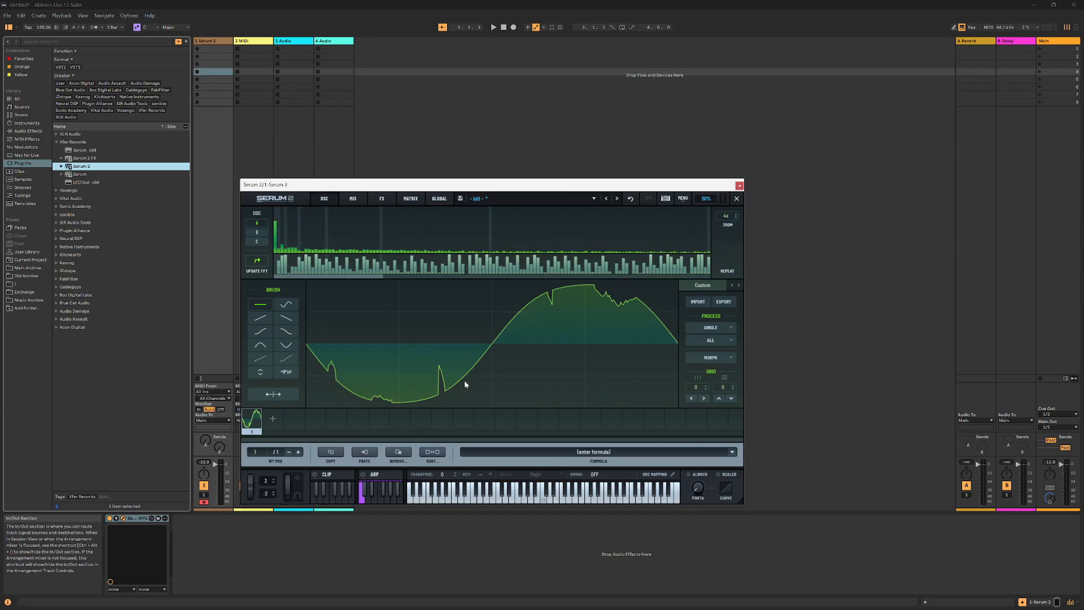
Step: Add subtle fine noise across the whole waveform with the noise brush at grid size 1
click(286, 372)
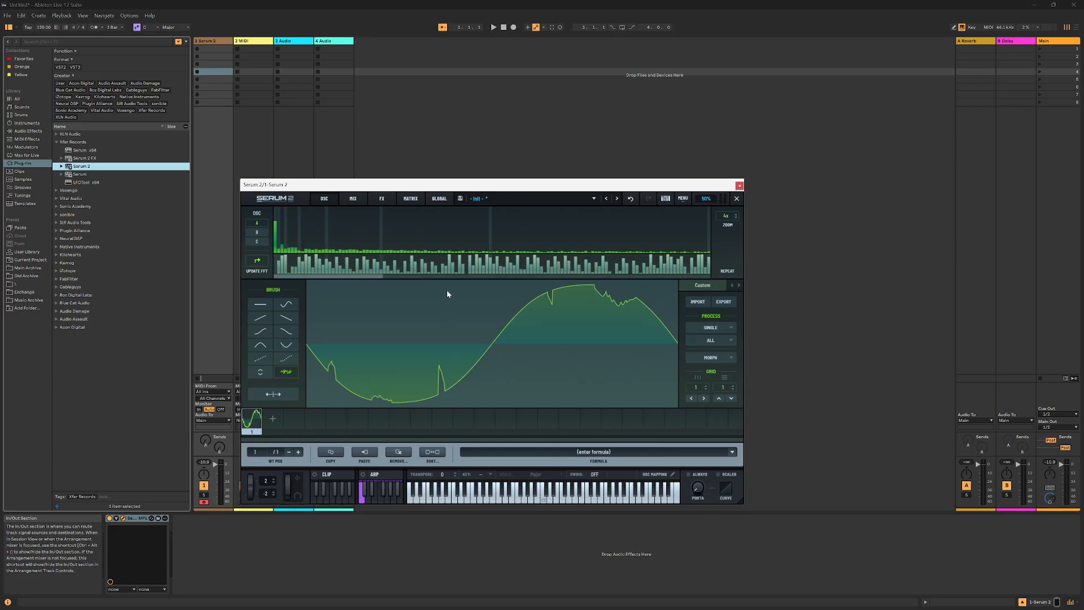
mouse_move(447, 291)
mouse_down()
mouse_move(448, 280)
mouse_move(450, 394)
mouse_up()
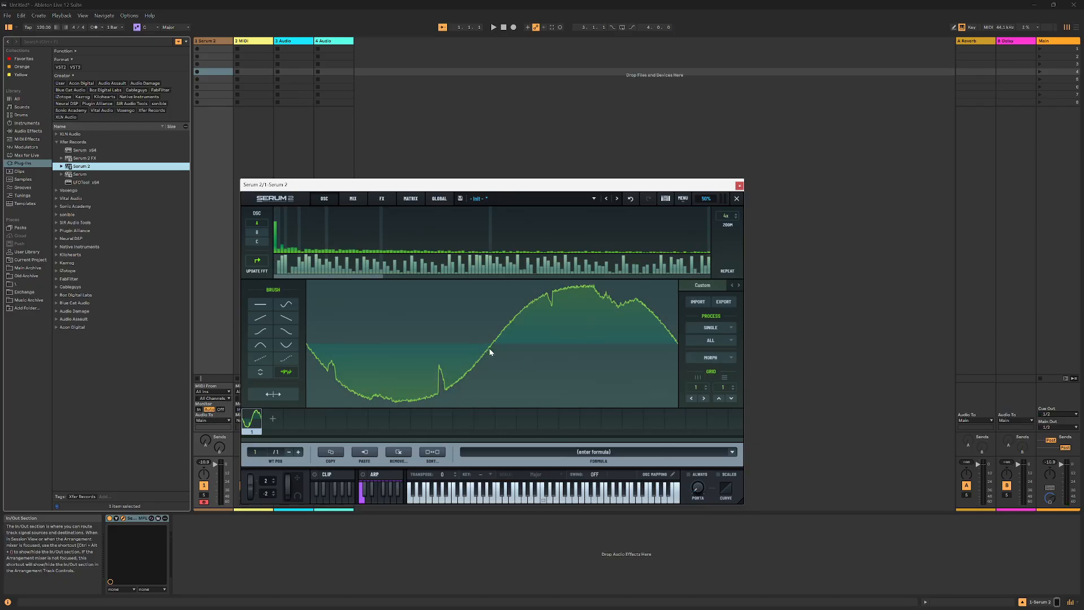
drag(501, 357, 503, 396)
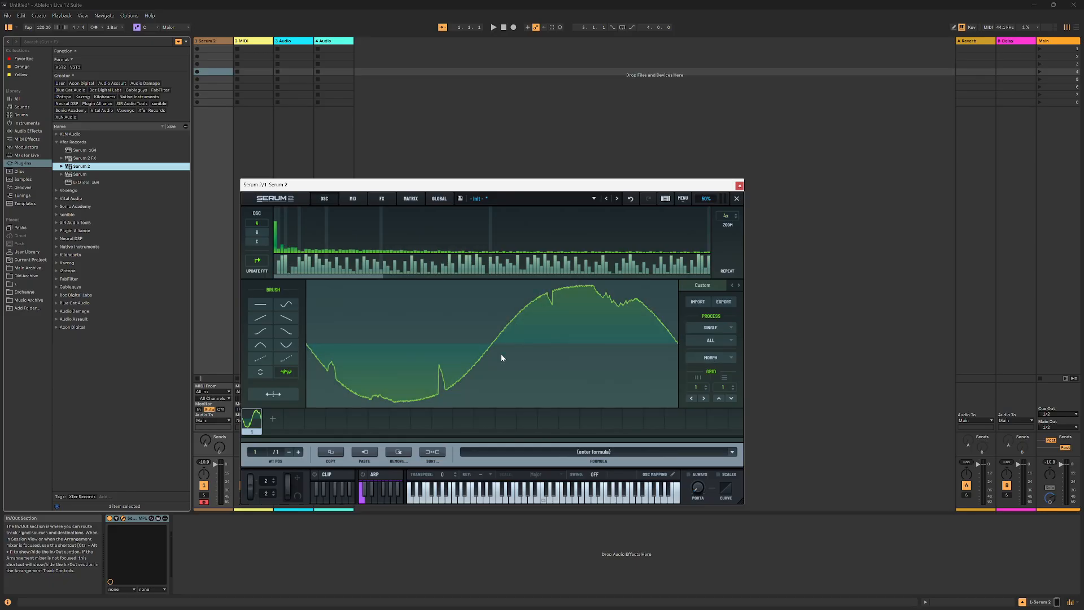
Step: Add a second wavetable frame and apply the Proc:Squarify single formula to it
click(272, 418)
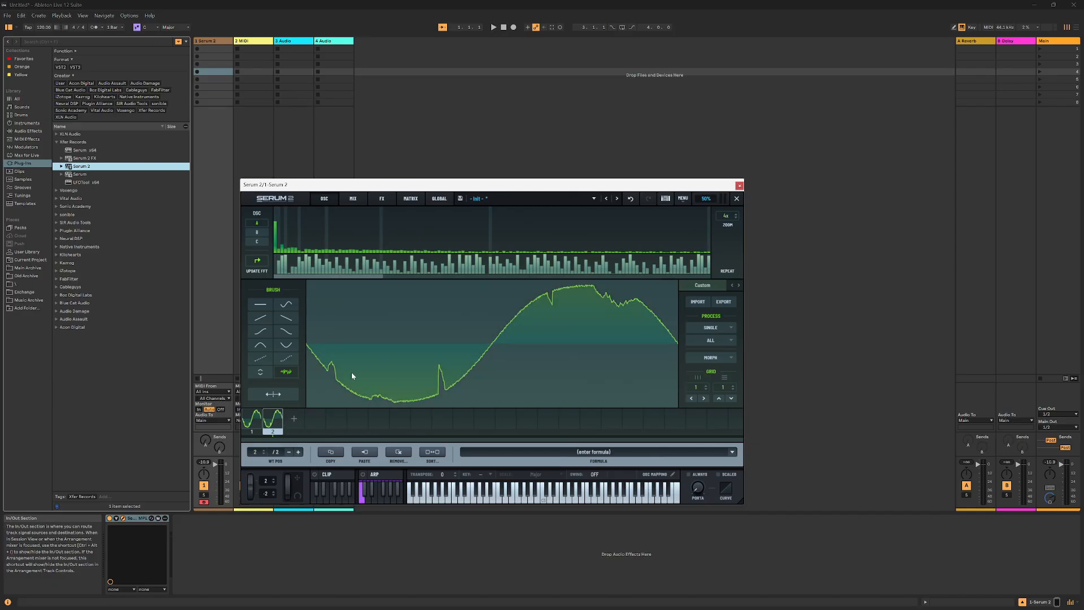
click(722, 359)
click(720, 357)
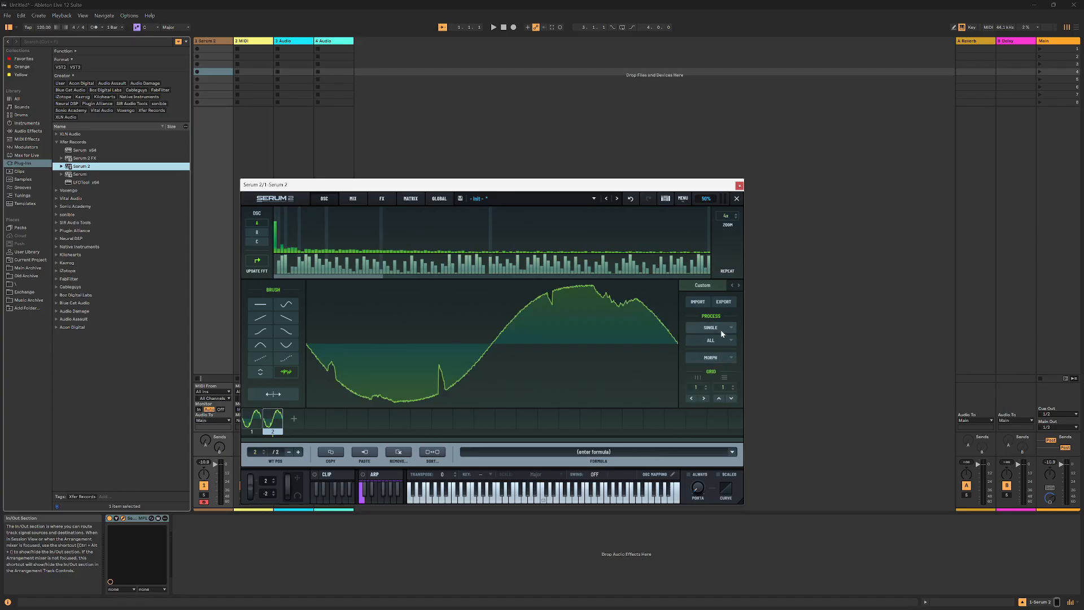
click(721, 329)
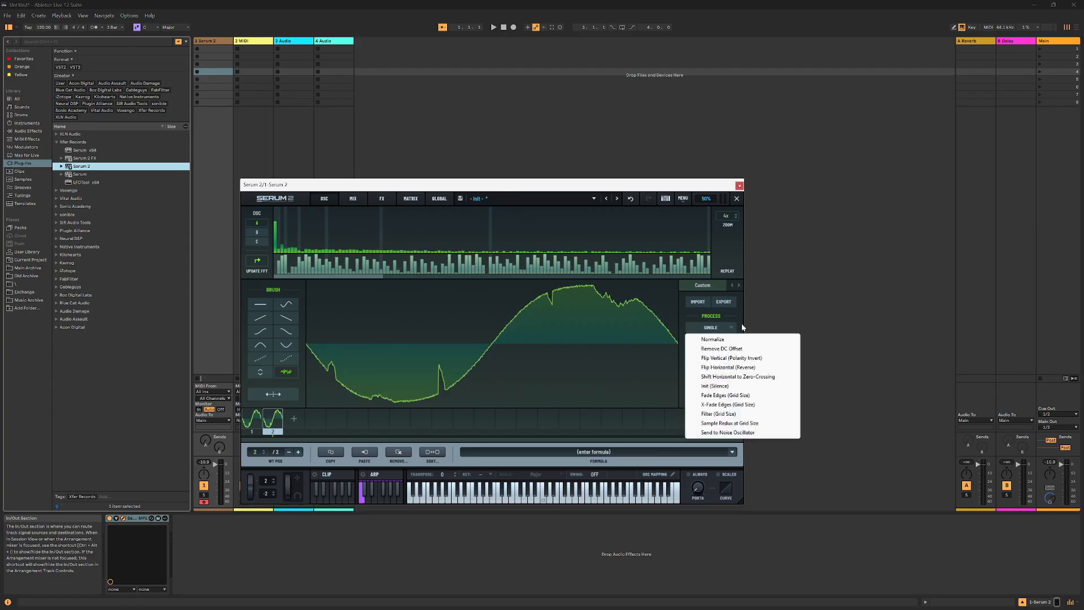
click(741, 326)
click(732, 452)
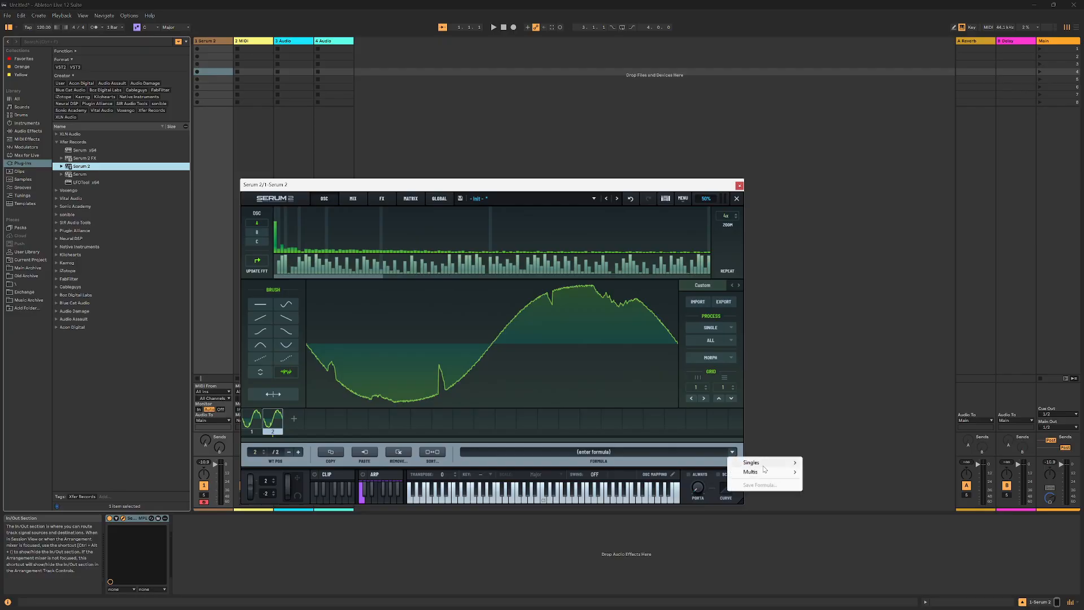
mouse_move(765, 464)
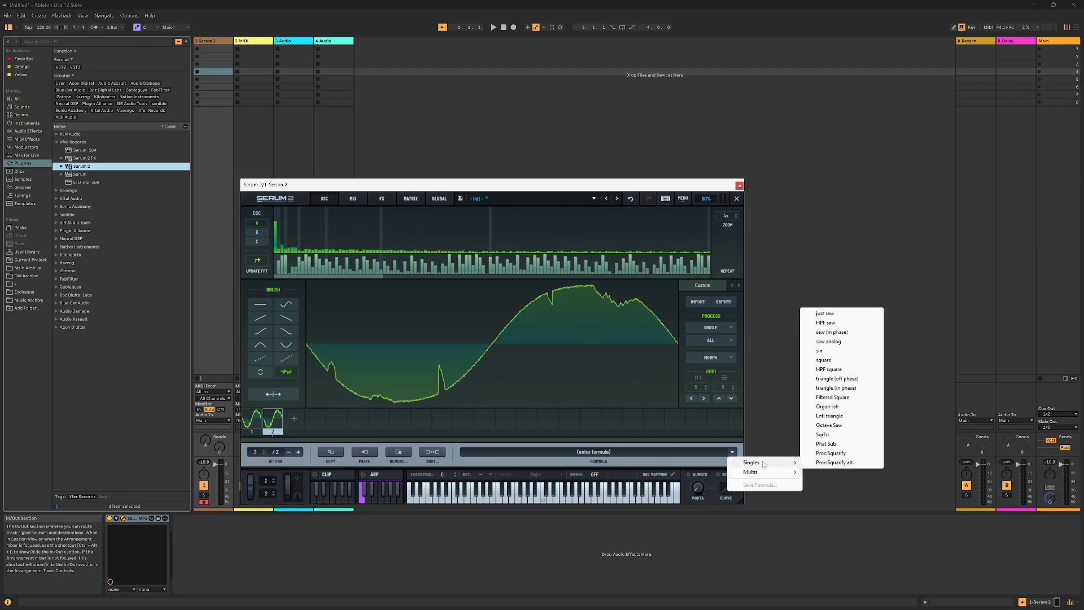
click(830, 454)
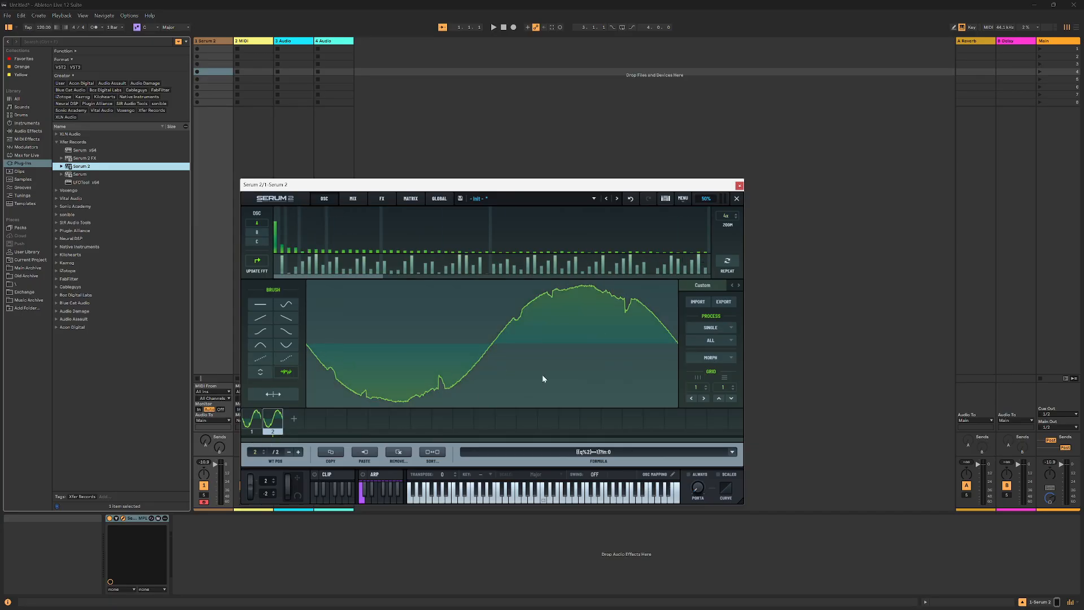
Step: Add a third wavetable frame and reshape frame 2 with large jagged freehand strokes using the flat line brush
click(293, 420)
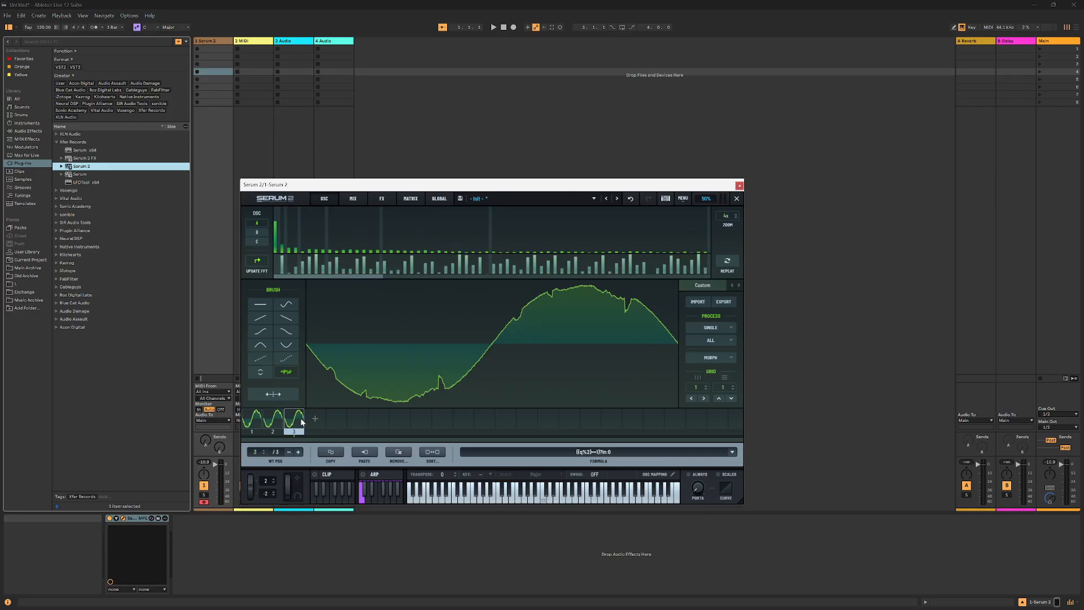
click(273, 421)
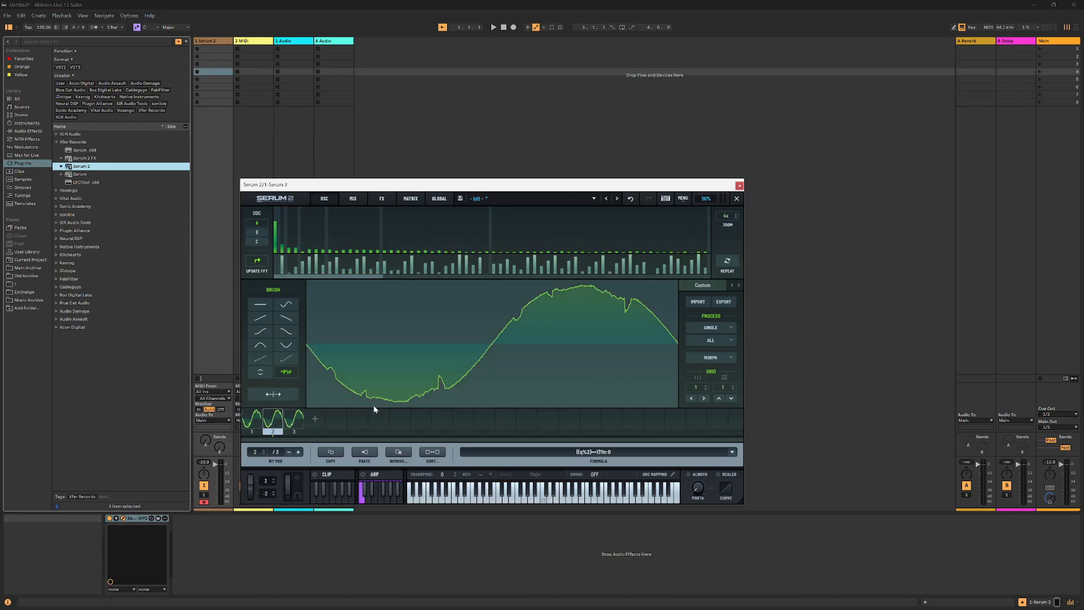
mouse_move(382, 392)
mouse_down()
mouse_move(391, 353)
mouse_move(386, 394)
mouse_up()
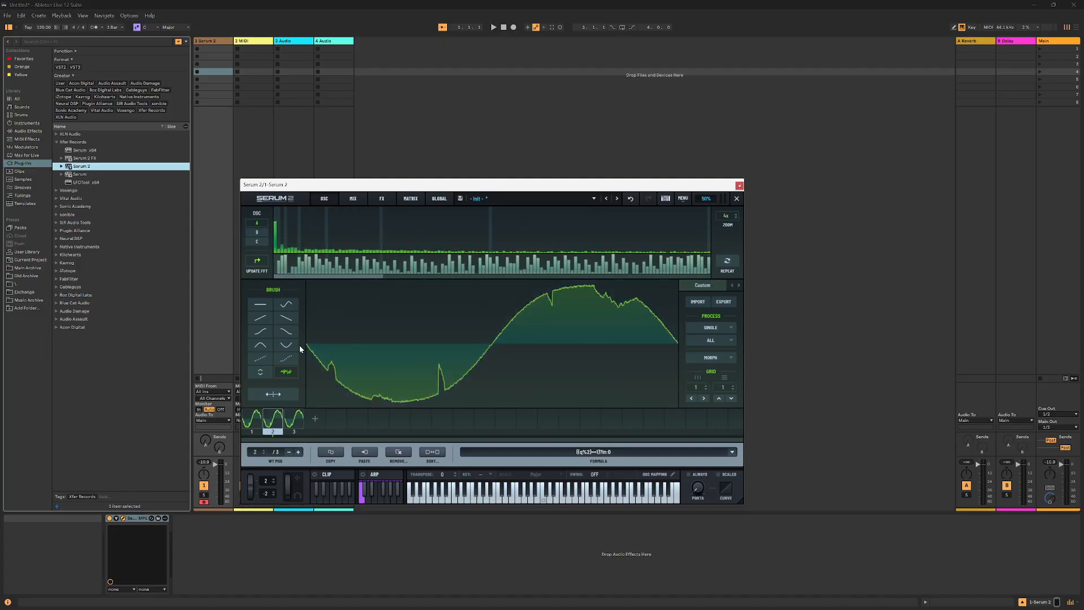
click(262, 305)
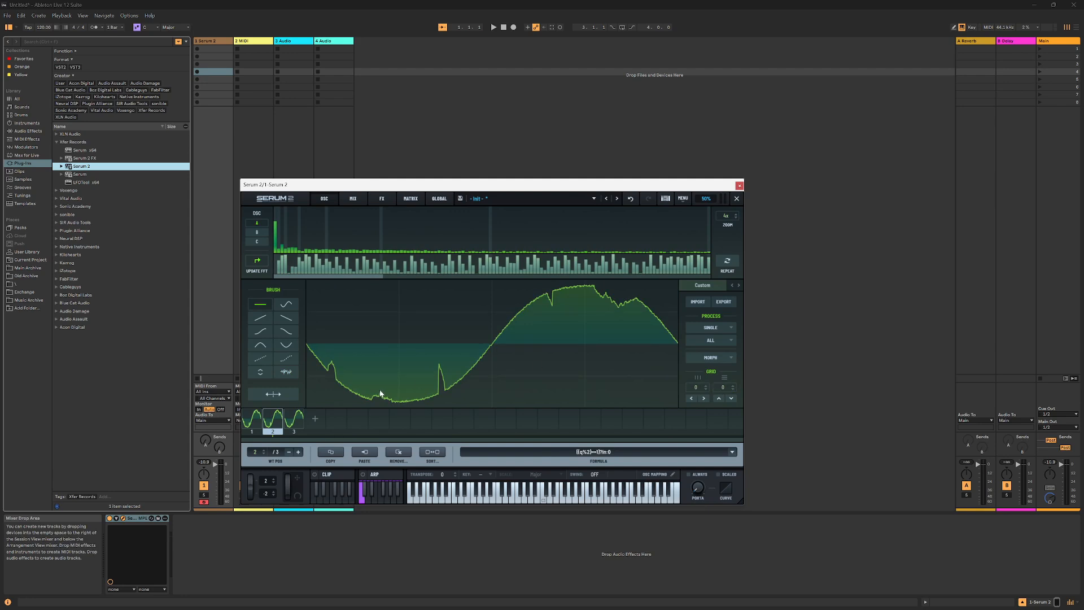
mouse_move(380, 396)
mouse_down()
mouse_move(387, 312)
mouse_move(446, 396)
mouse_move(472, 302)
mouse_up()
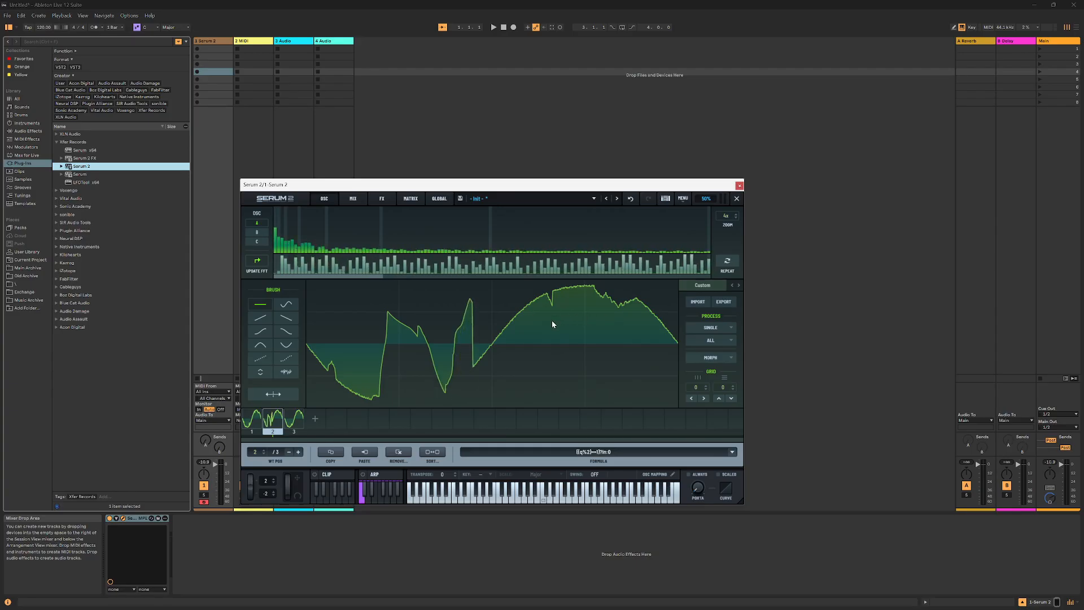
drag(552, 321, 596, 383)
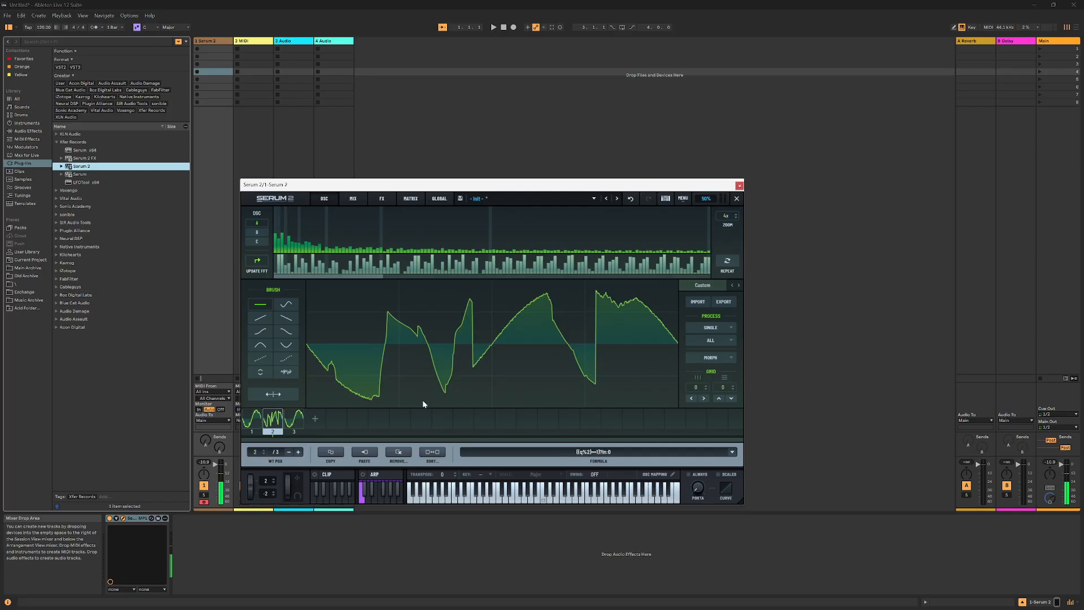
Step: Select wavetable frames 1 to 3 and blend them with Morph - Crossfade
click(255, 418)
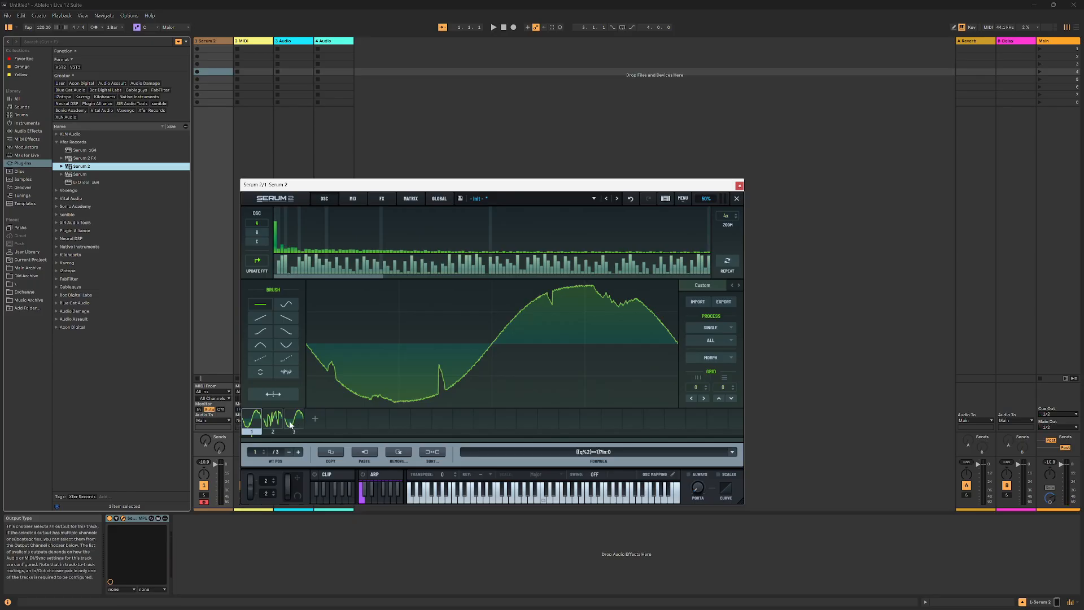
click(291, 424)
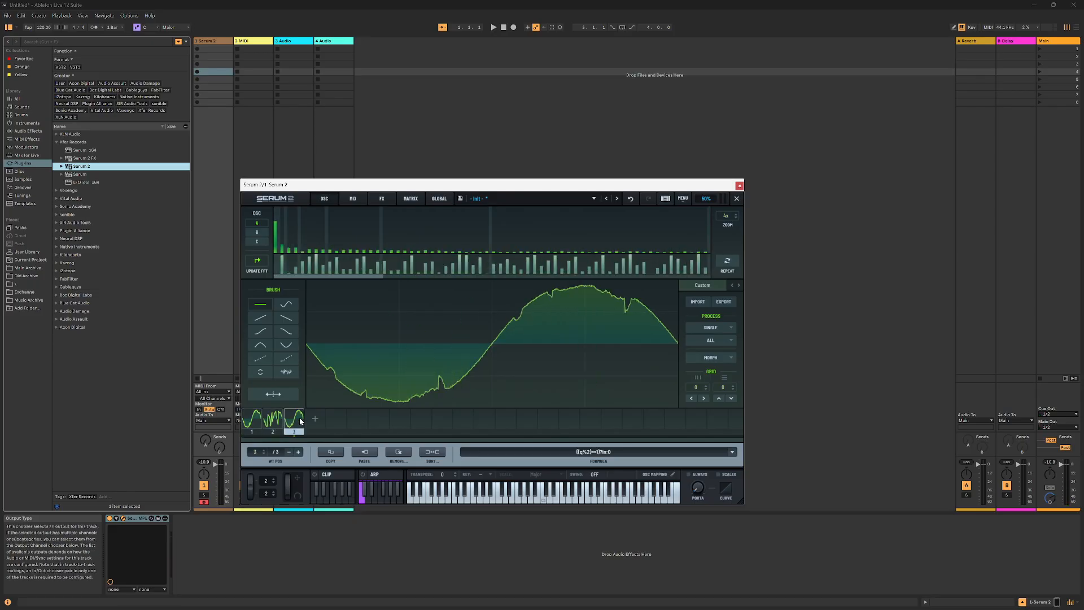
click(276, 423)
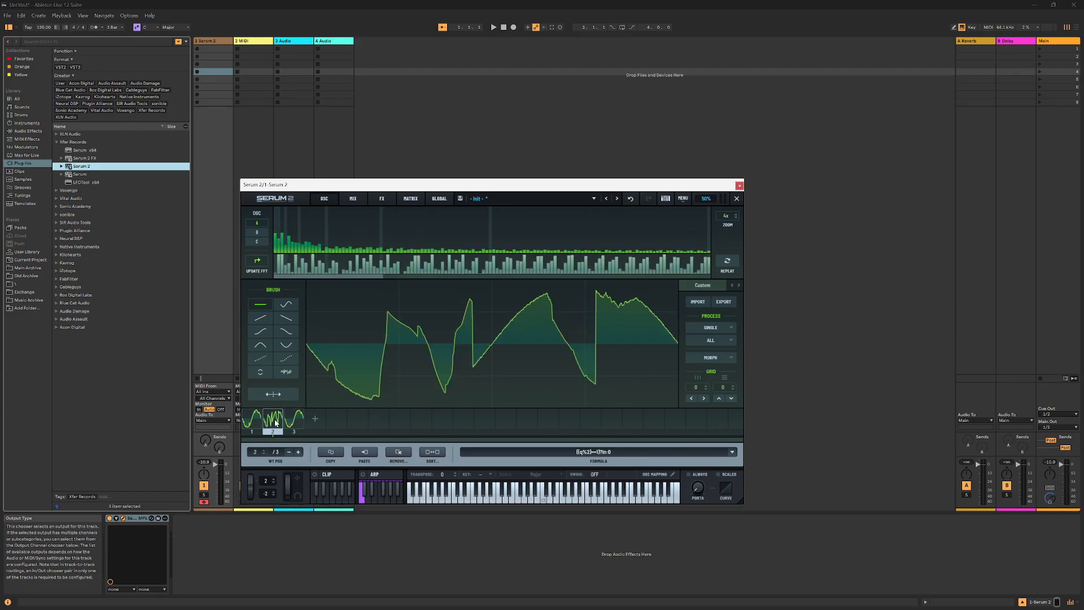
click(248, 422)
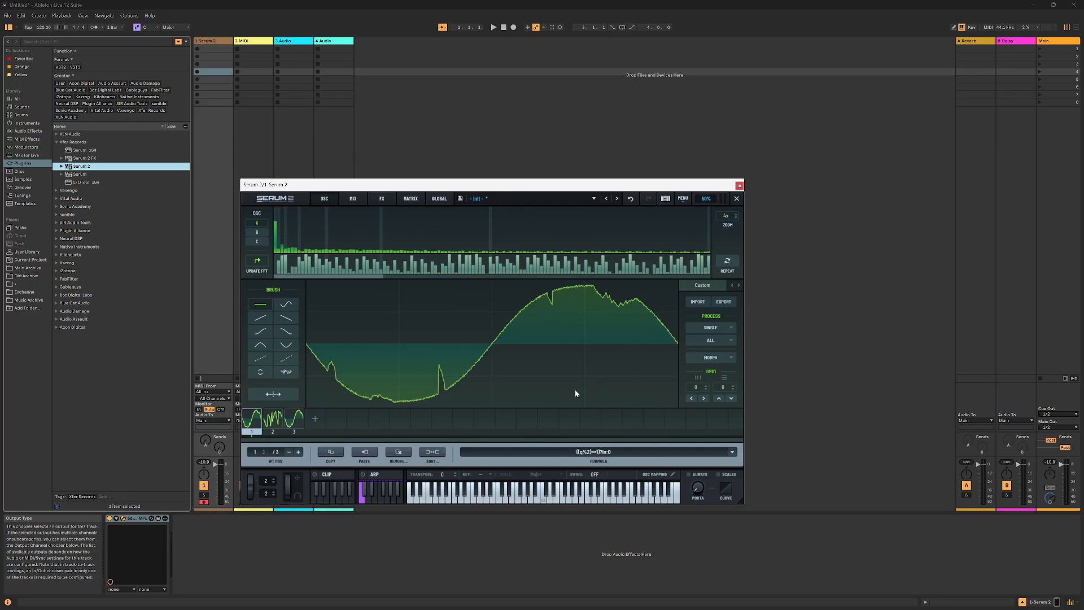
shift+click(298, 423)
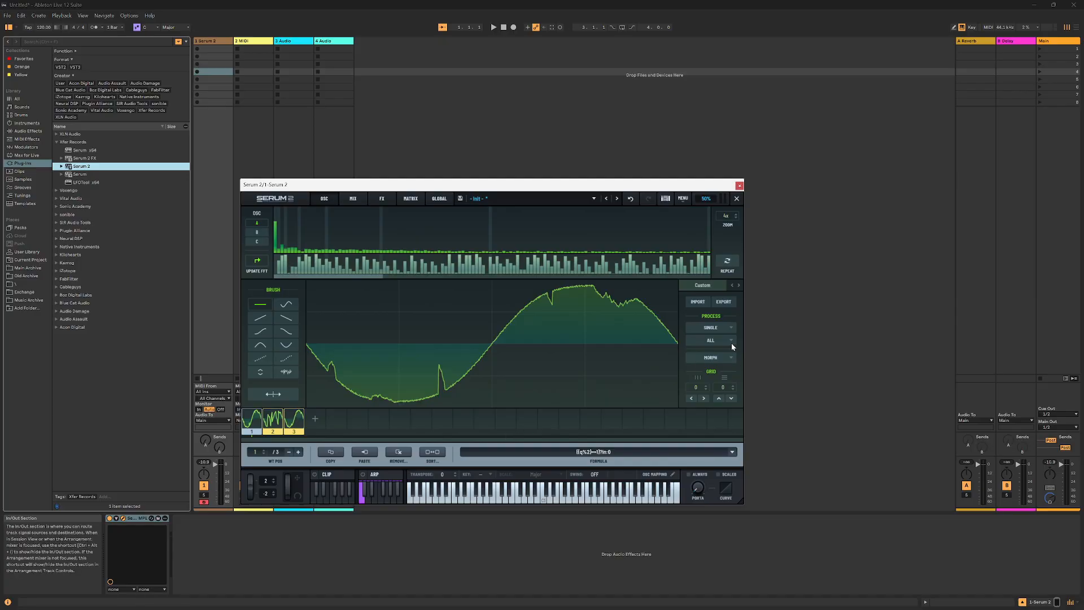
click(724, 359)
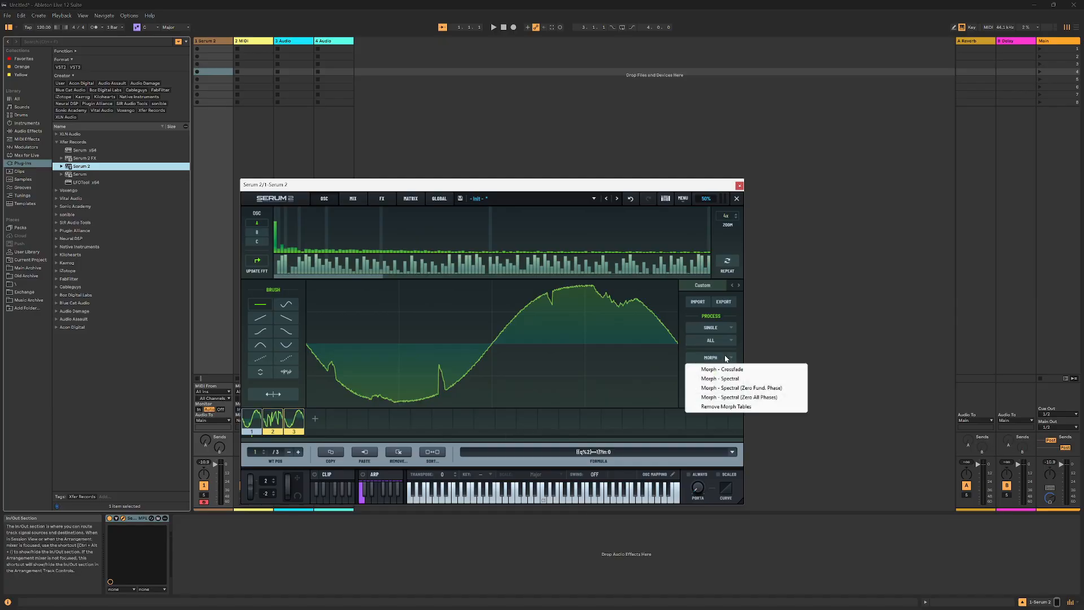
click(251, 401)
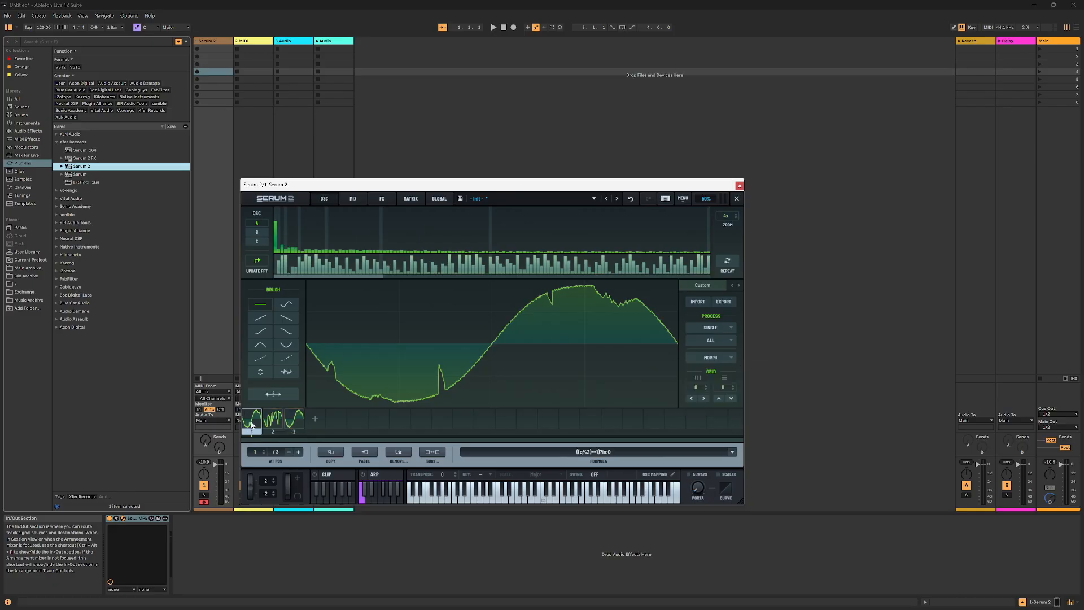
click(711, 358)
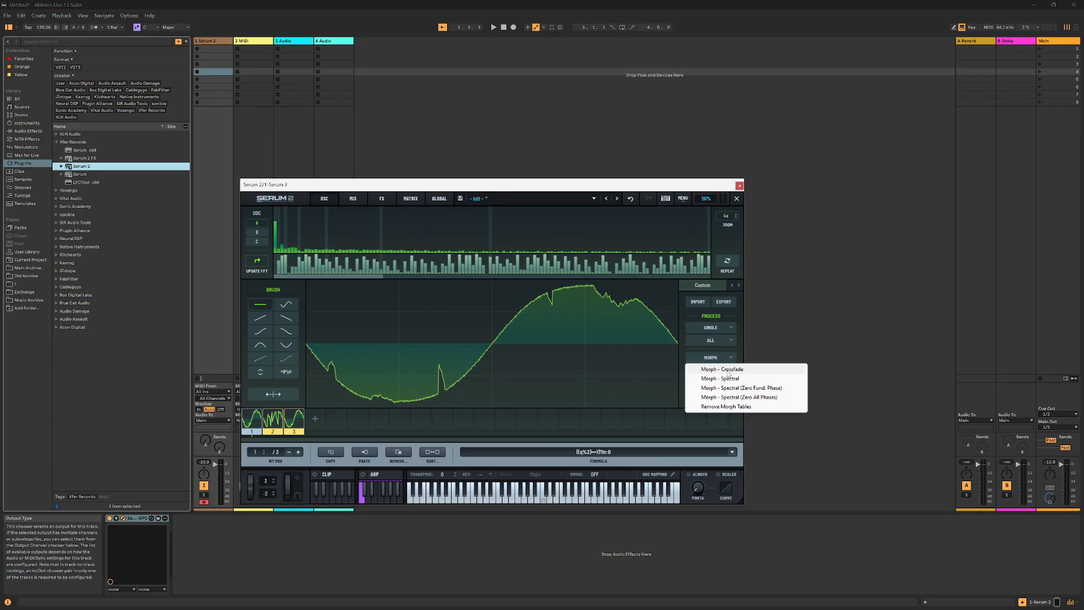
click(727, 370)
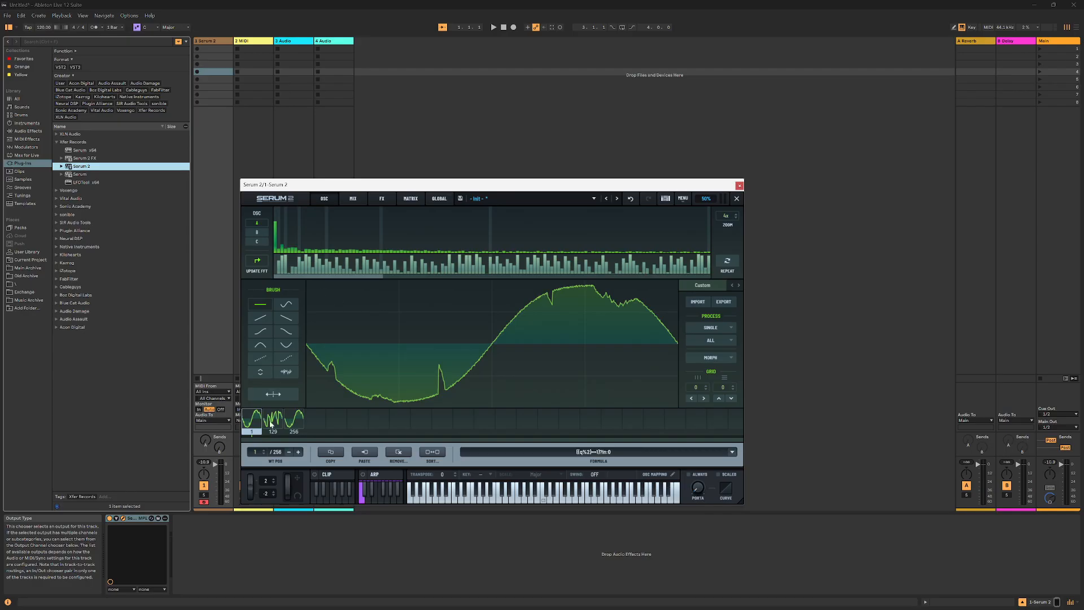
Step: Return to the oscillator view and play a note while sweeping oscillator A's wavetable position
click(330, 197)
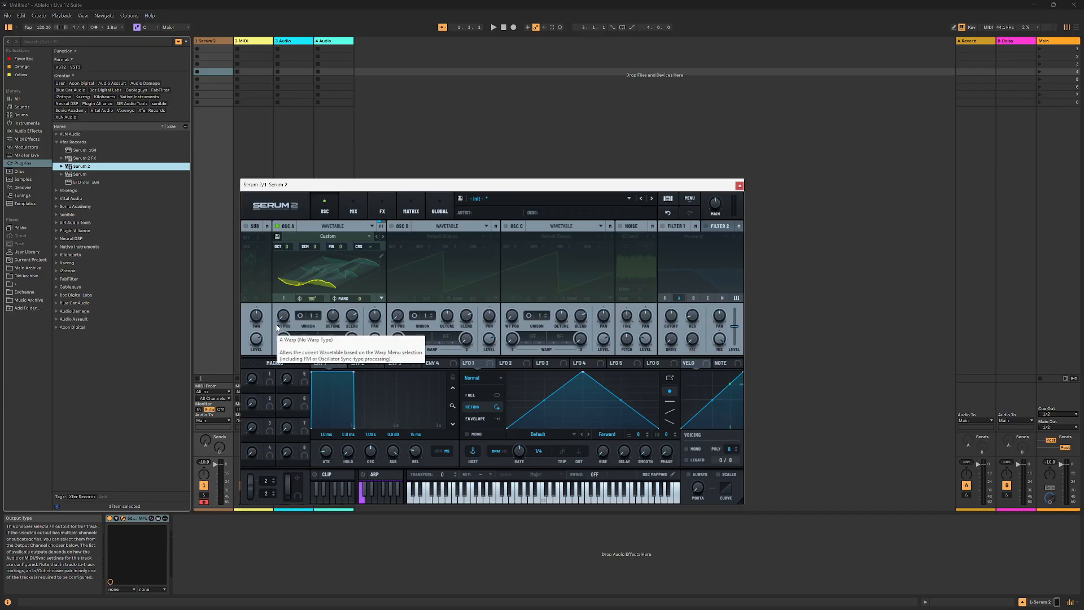
key(a)
mouse_move(282, 321)
mouse_down()
mouse_move(304, 256)
mouse_move(288, 341)
mouse_up()
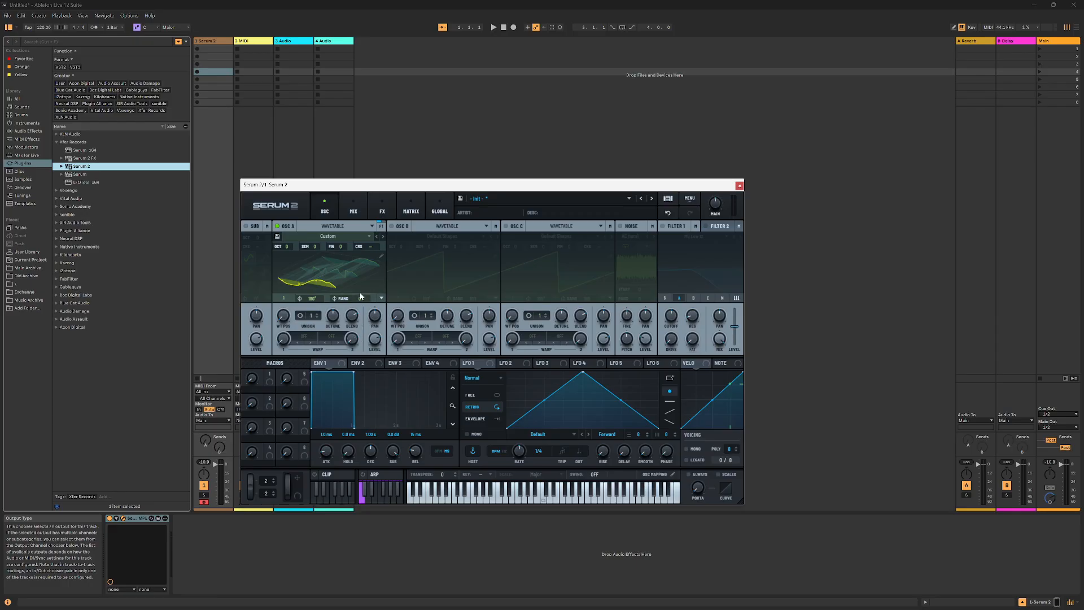
Step: Add a Distortion effect with increased drive, and set the main volume to about 58% while playing a note
click(355, 211)
click(381, 212)
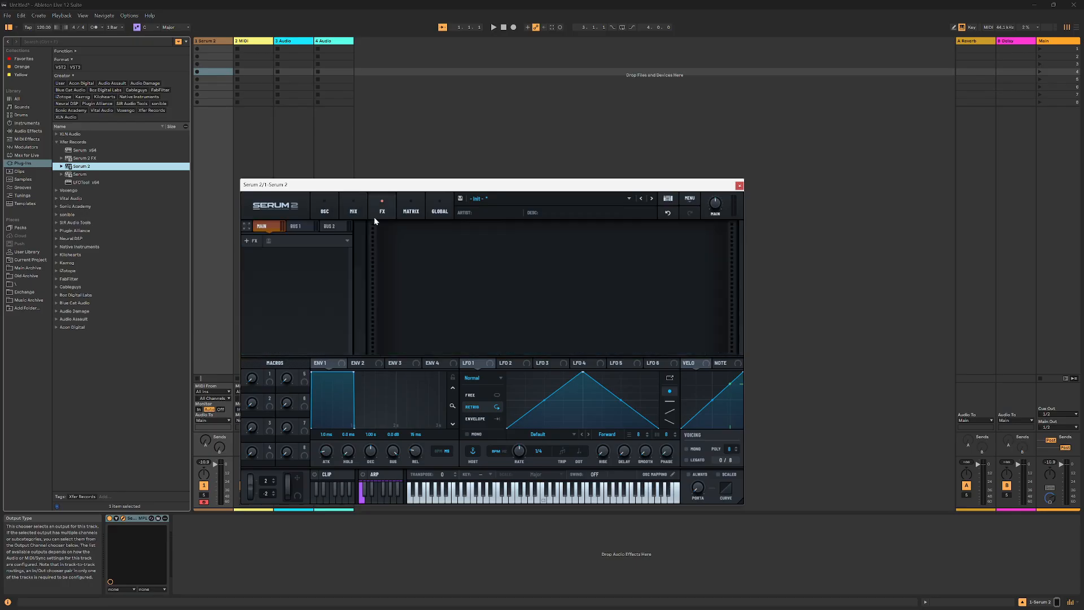
click(246, 241)
click(269, 299)
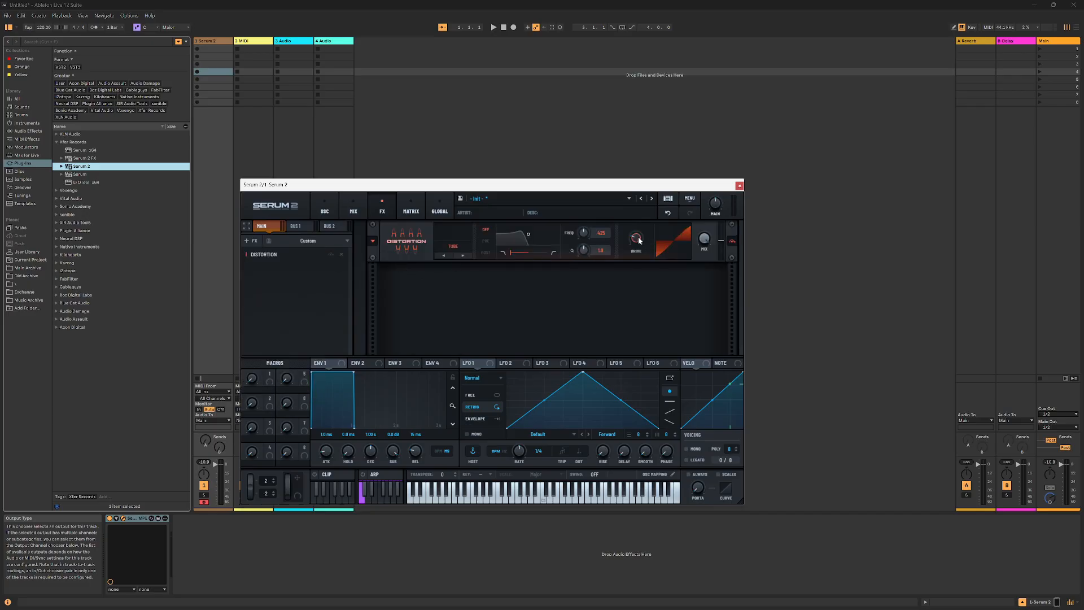
drag(632, 241, 652, 212)
mouse_move(715, 206)
mouse_down()
mouse_move(701, 216)
mouse_move(719, 209)
mouse_up()
key(a)
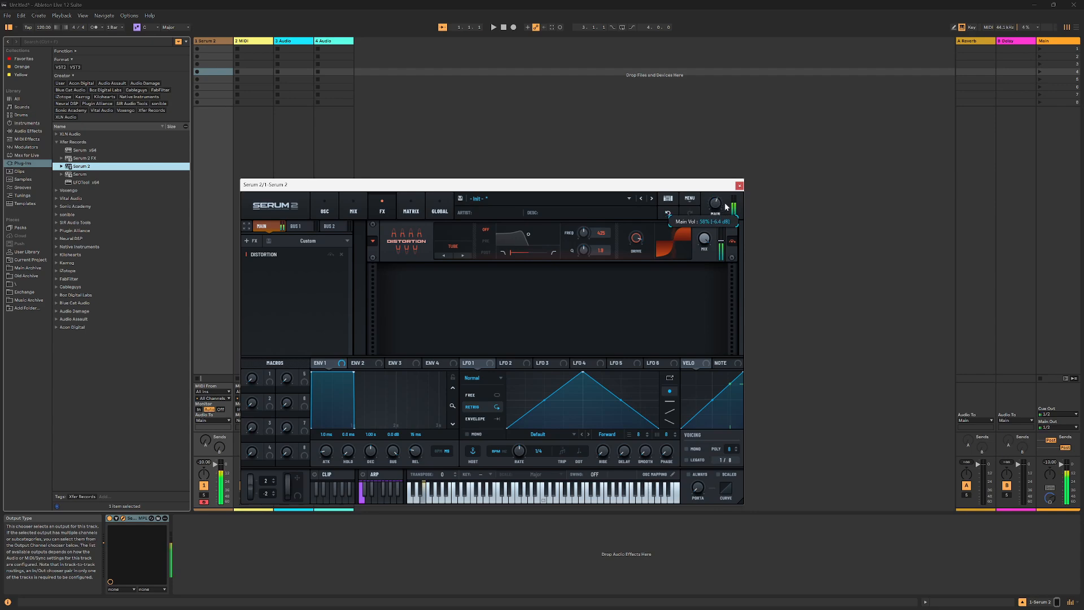
Step: Enable oscillator B and paste a copy of oscillator A, including its modulations, into it
click(316, 216)
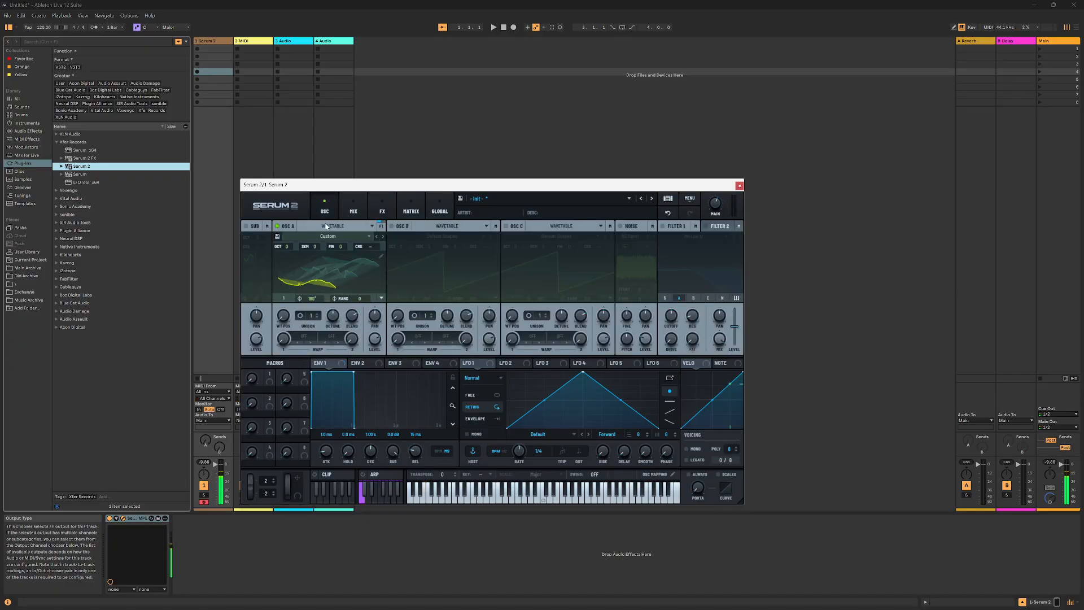
drag(294, 280, 294, 327)
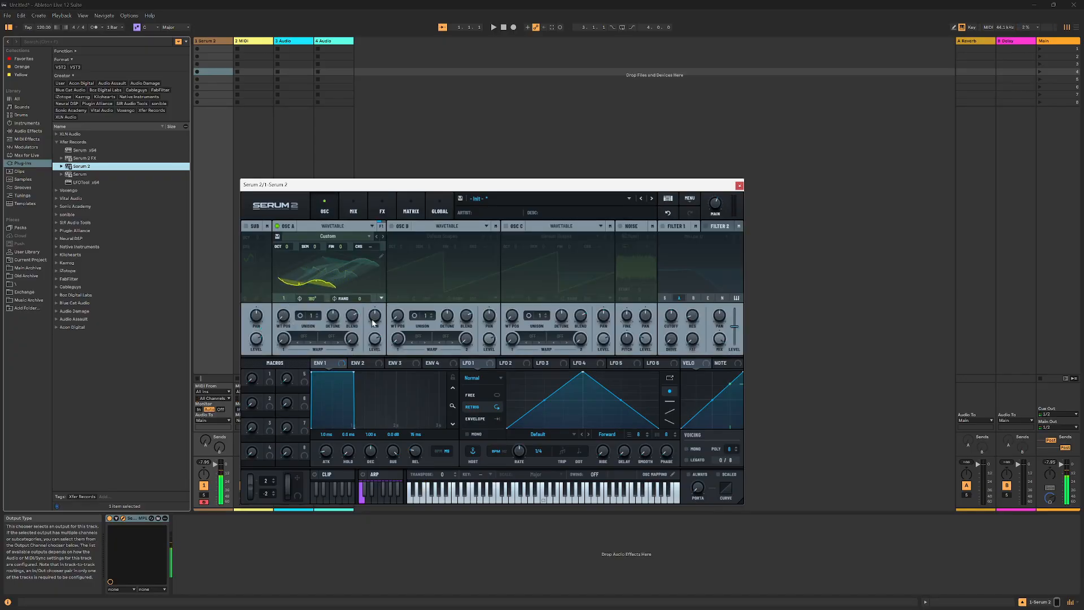
click(391, 226)
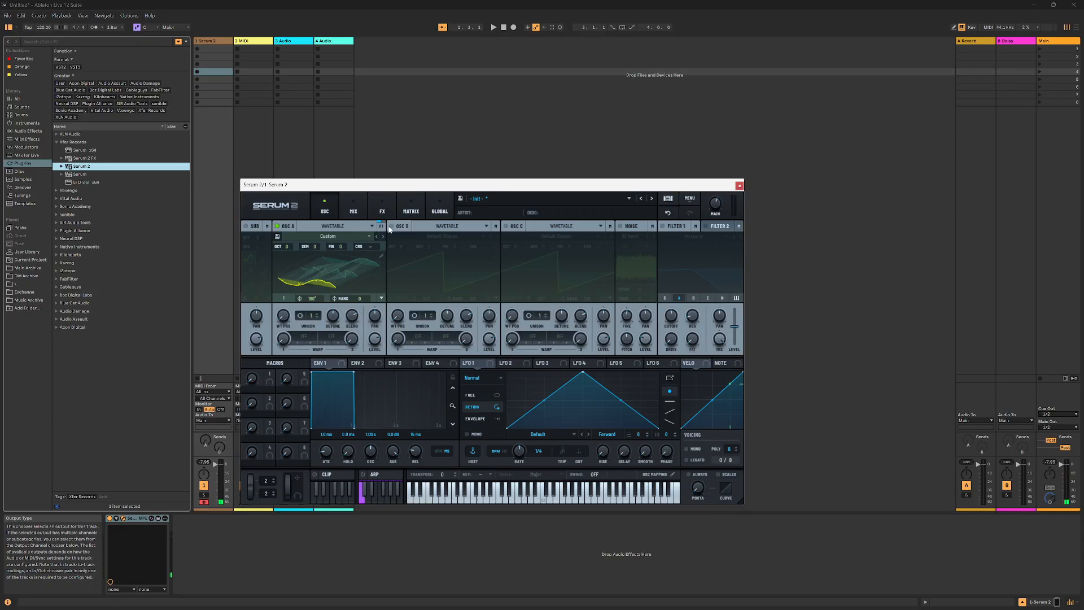
right_click(295, 228)
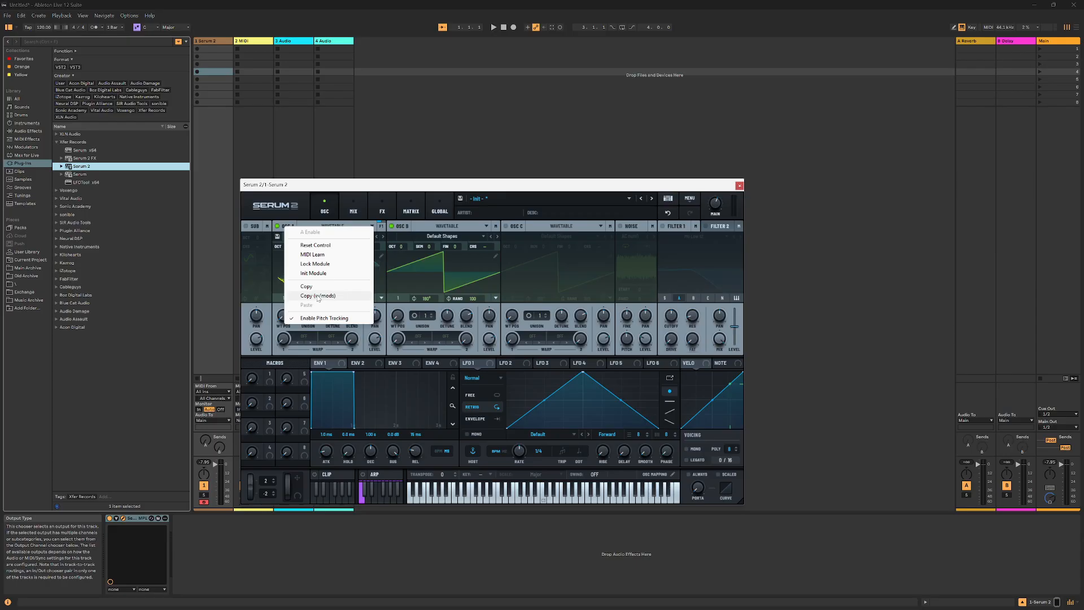
click(490, 366)
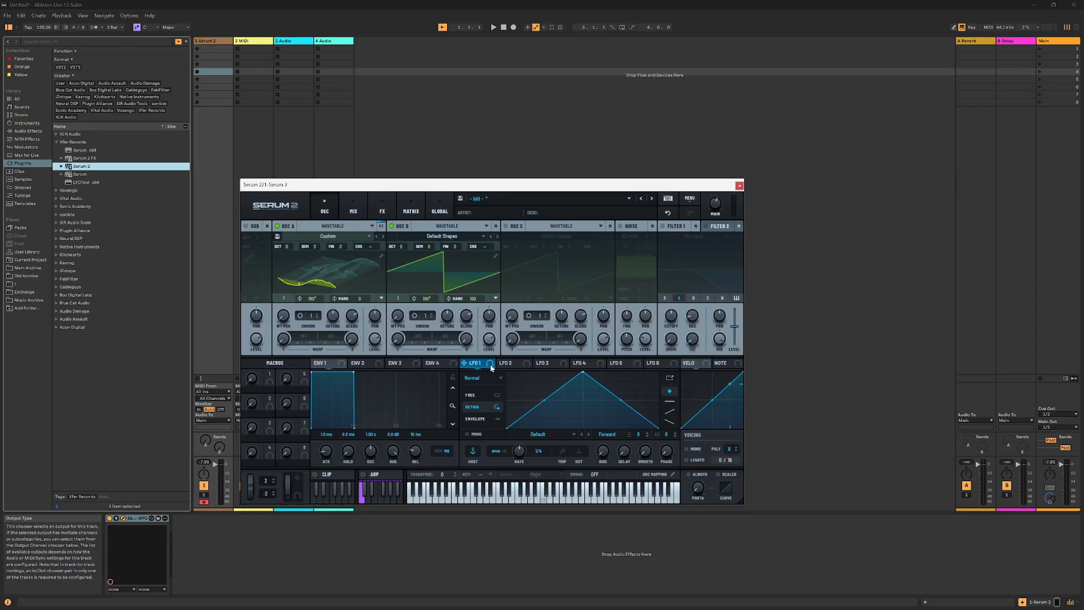
right_click(290, 226)
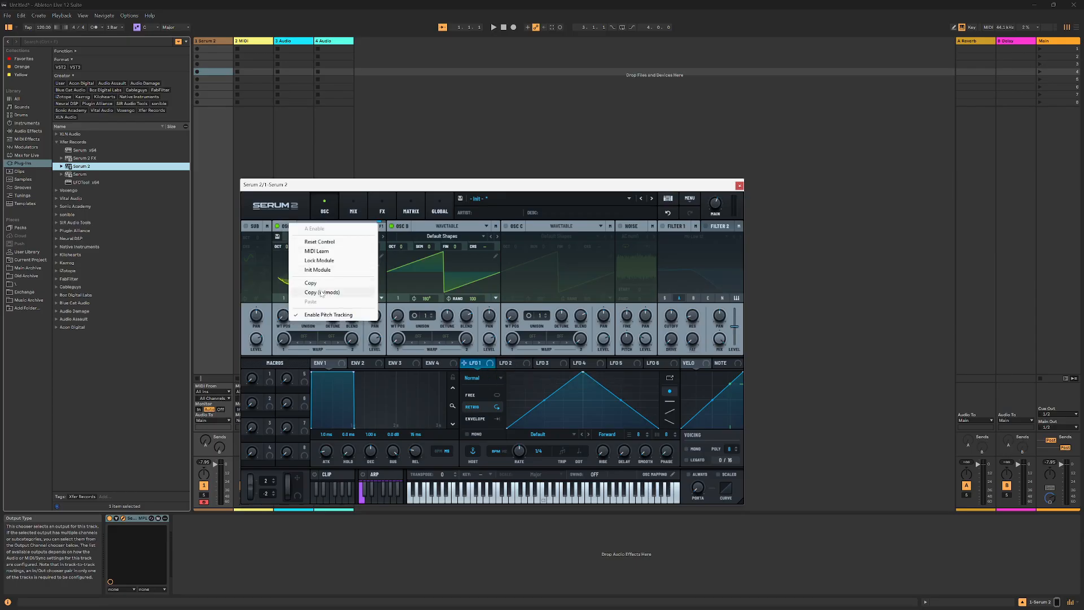
click(322, 292)
right_click(402, 226)
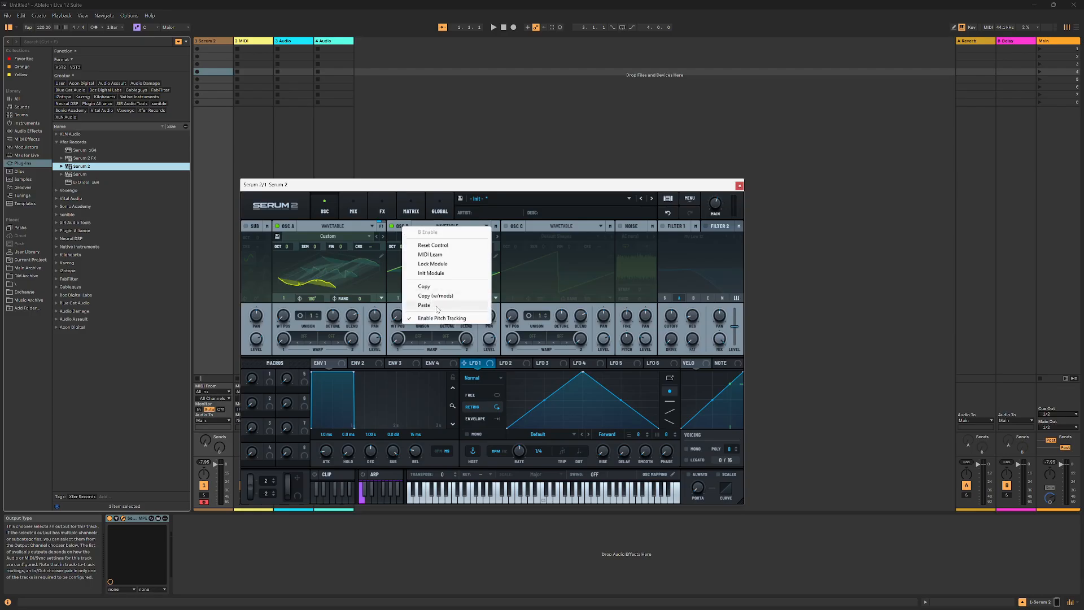
click(438, 308)
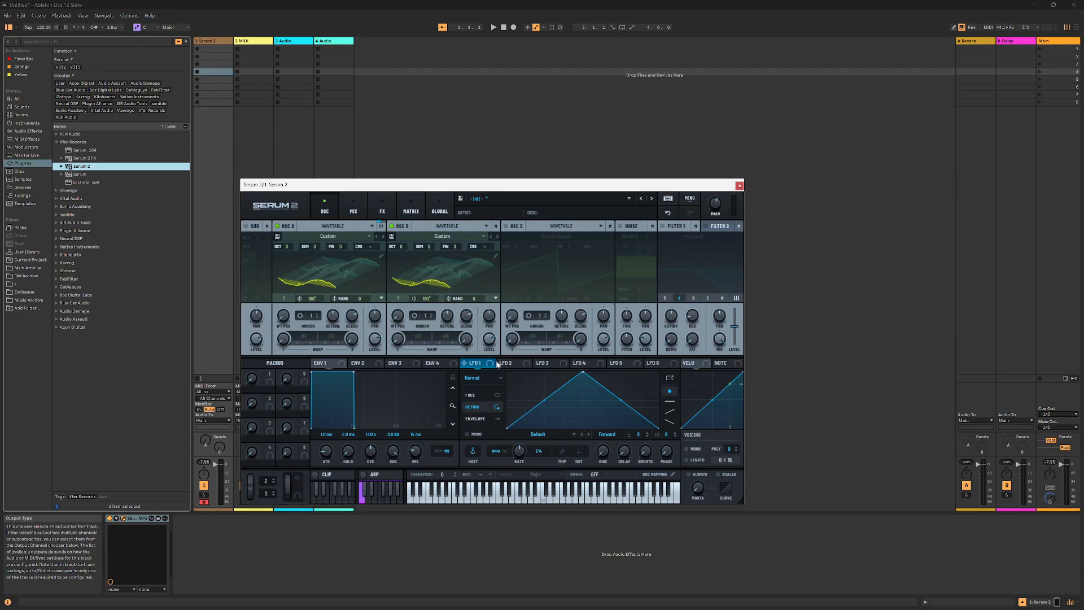
Step: Assign LFO 1 to the wavetable positions of oscillators A and B, and reshape its curve into three peaks with a rounded first rise
drag(489, 364, 397, 317)
drag(490, 369, 284, 318)
drag(583, 373, 524, 356)
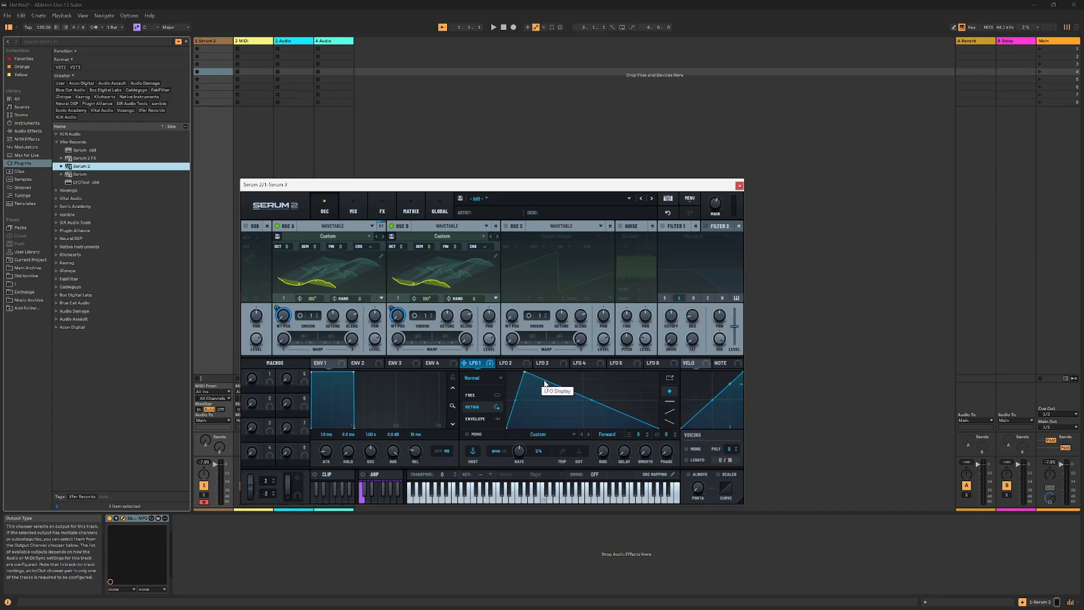
drag(524, 372, 582, 368)
double_click(581, 425)
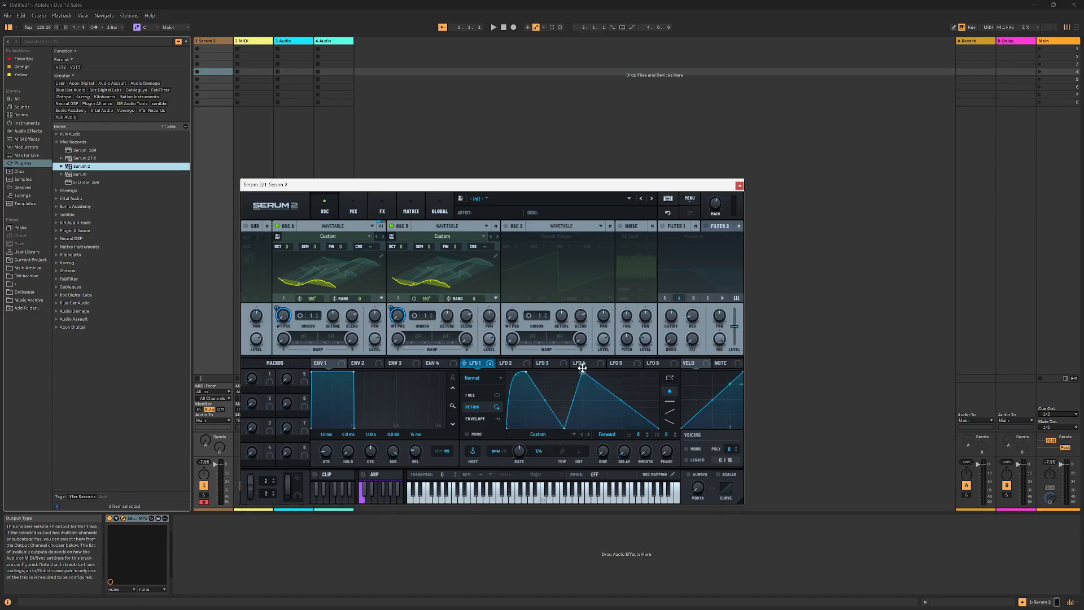
double_click(609, 402)
drag(610, 402, 611, 430)
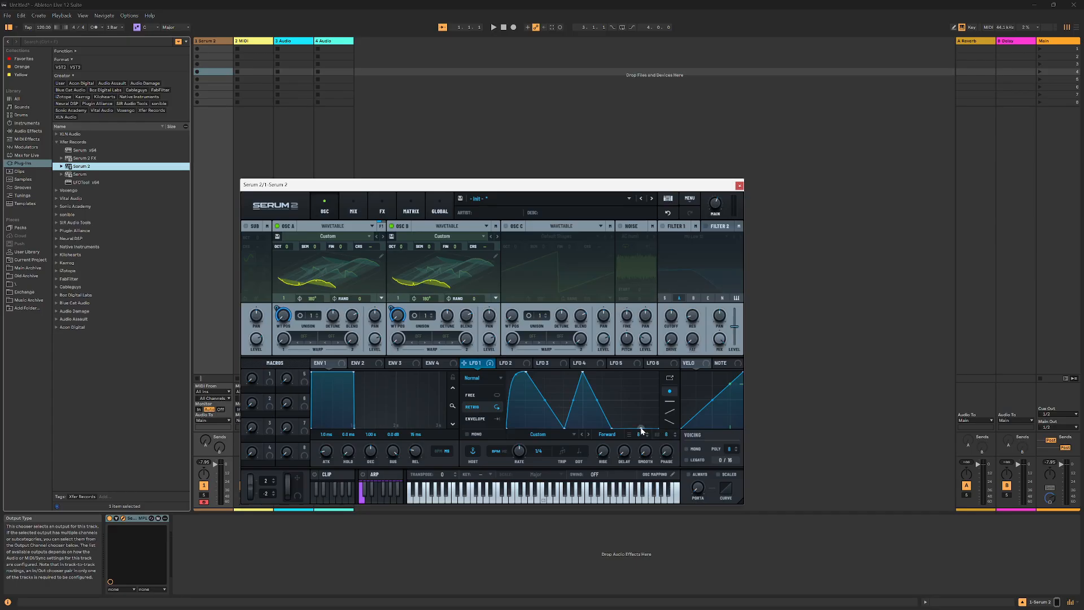
drag(640, 429, 639, 373)
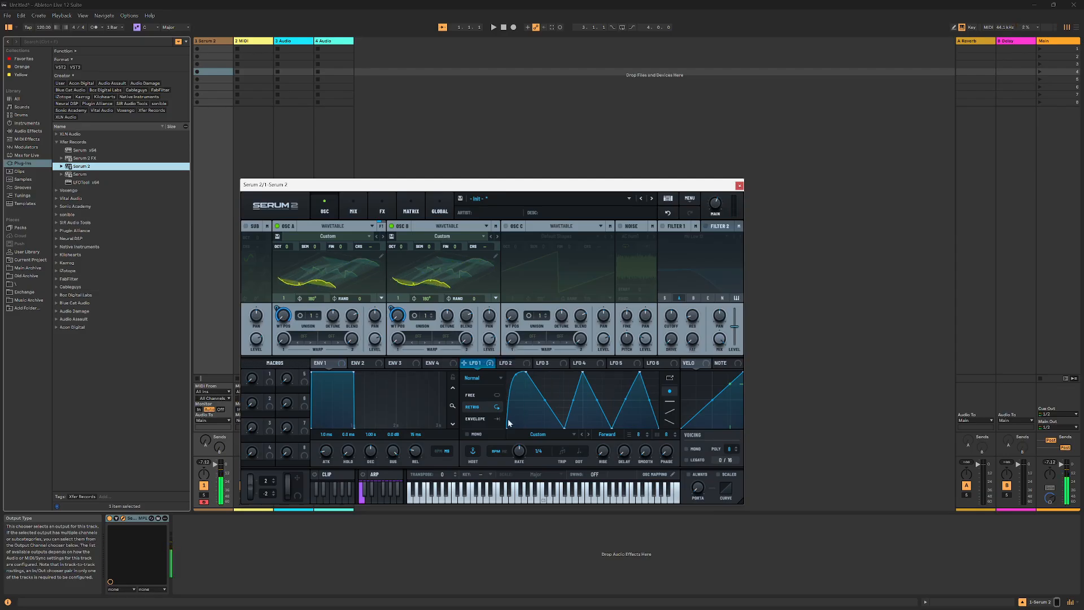
Step: Slow LFO 1's rate to one bar and lower the main volume to about 45%
drag(514, 460, 510, 469)
mouse_move(708, 212)
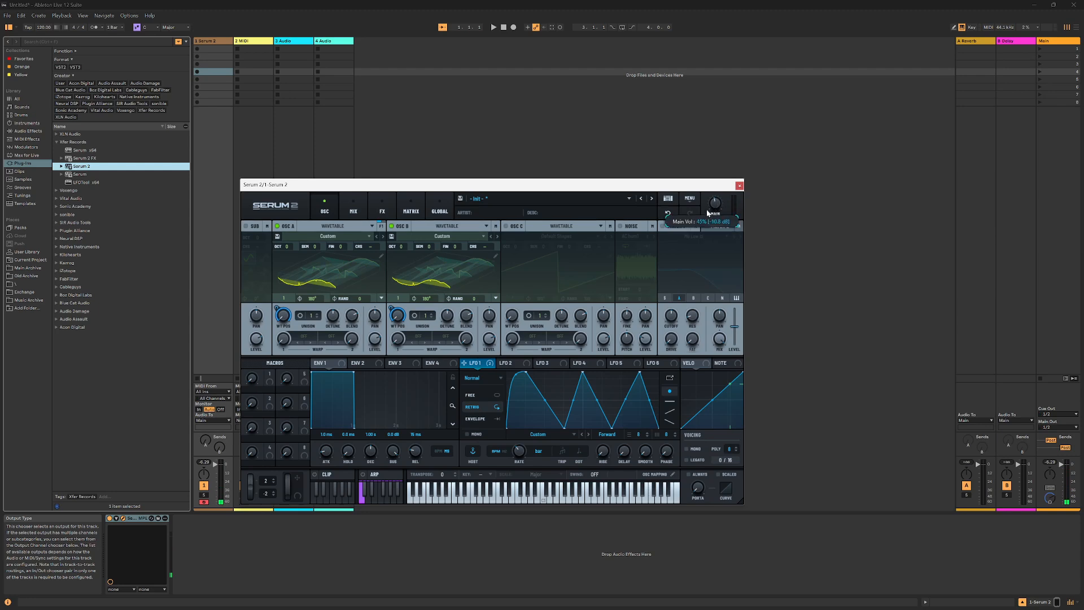
scroll(707, 213, down, 1)
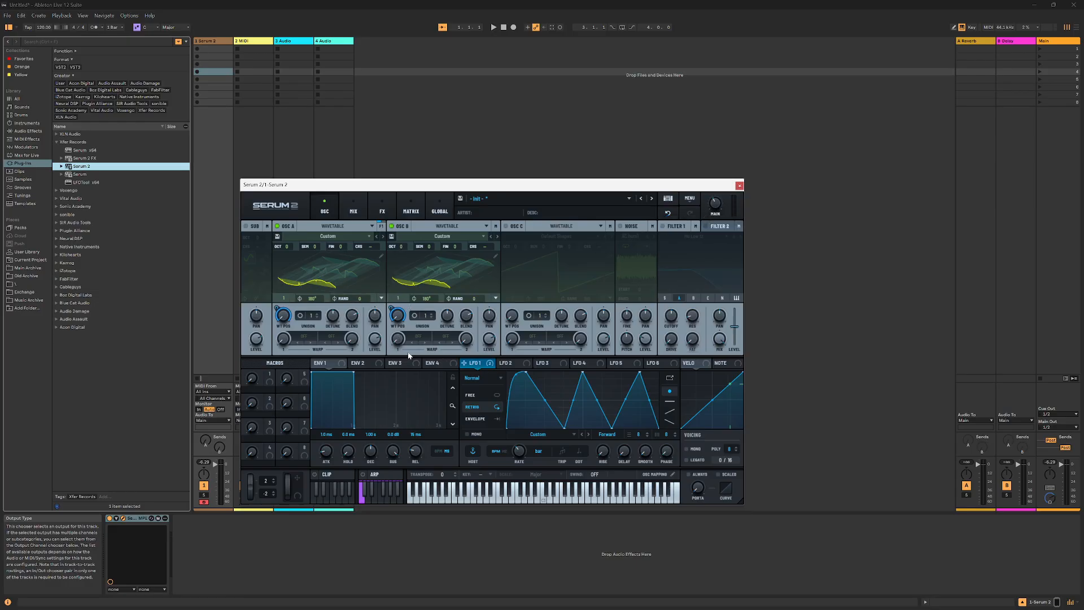
Step: Route oscillator B to the filters and adjust its balance between filters 1 and 2
click(495, 226)
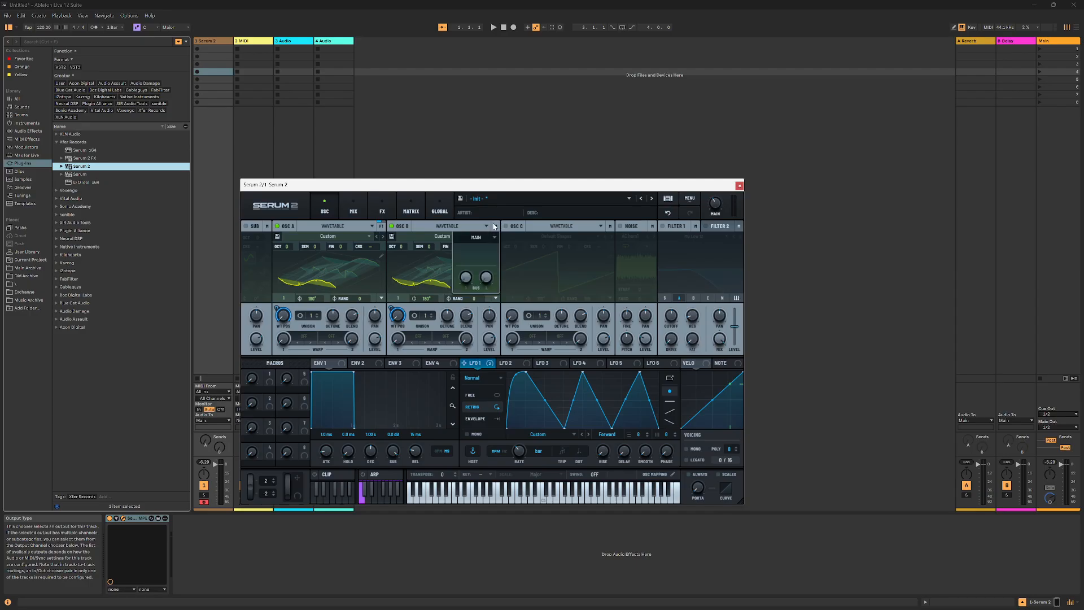
click(381, 227)
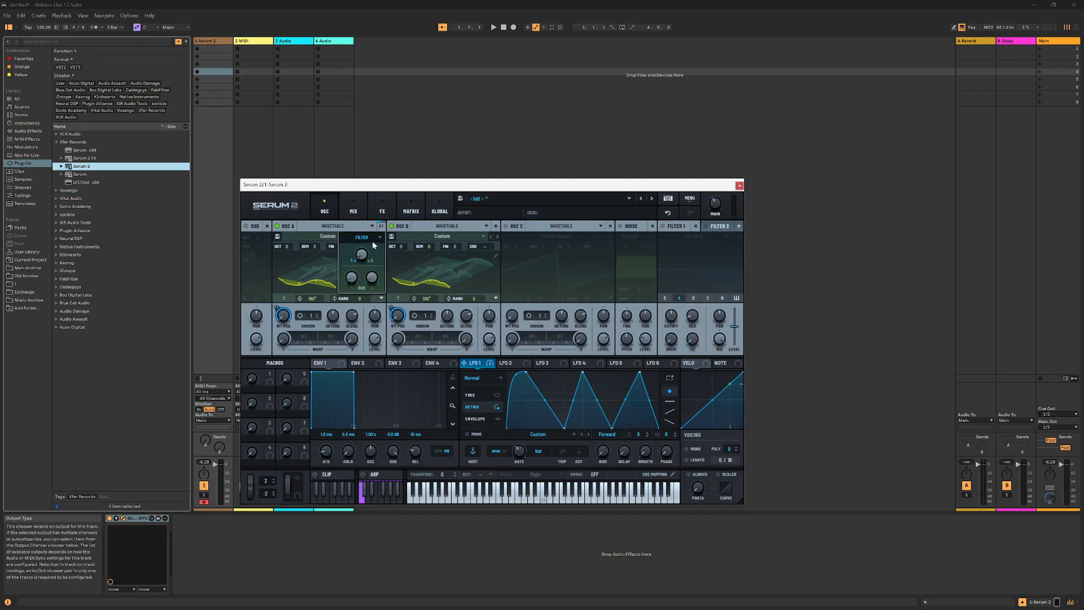
click(496, 226)
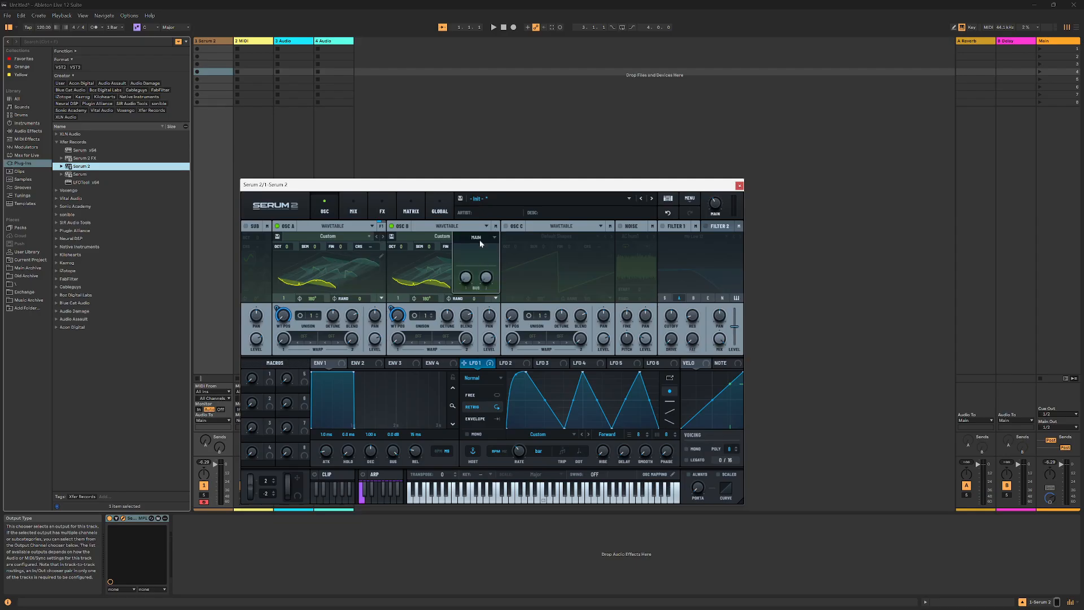
click(479, 238)
click(488, 268)
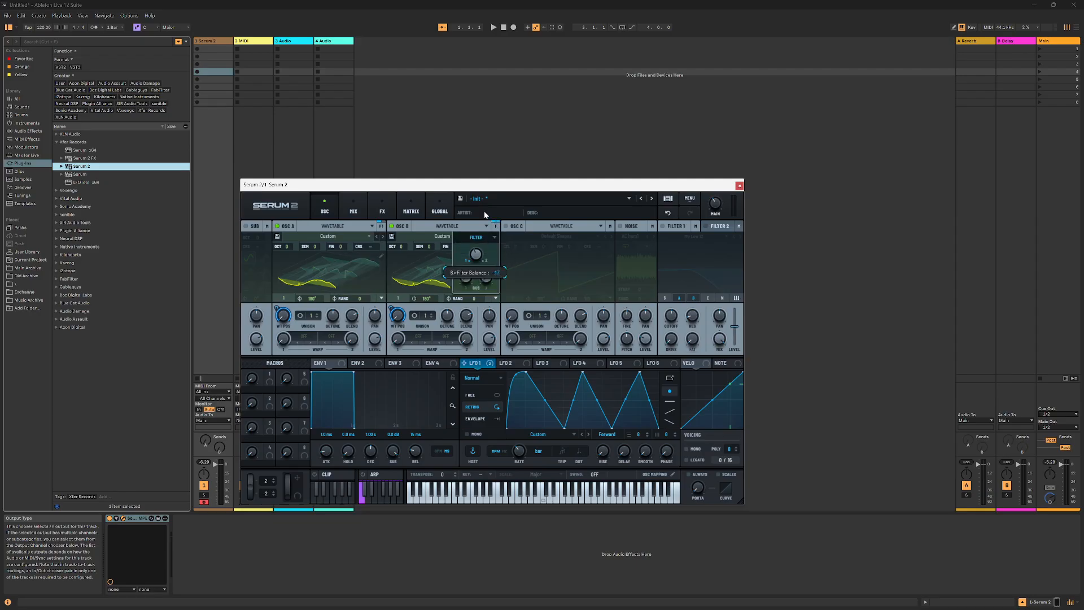
Step: Enable filter 2 instead of filter 1 and set its type to High 12
click(664, 225)
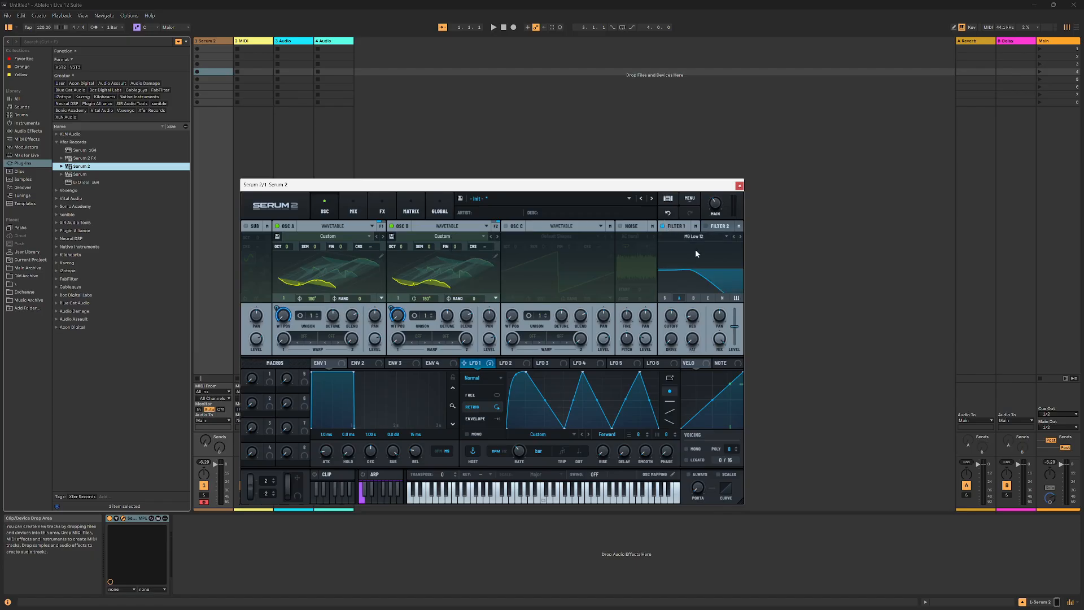
click(663, 227)
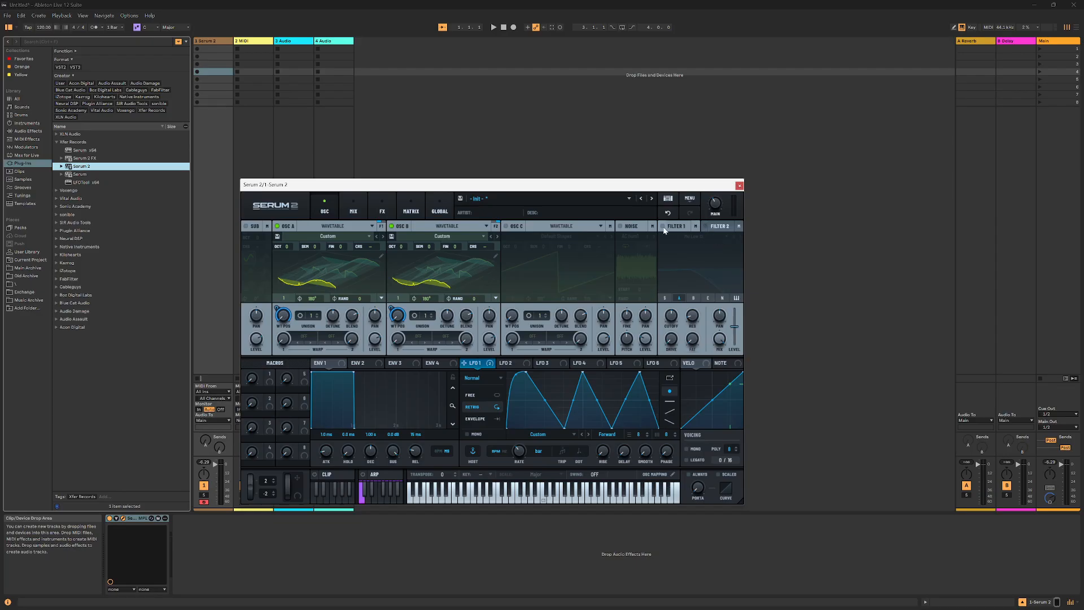
click(710, 228)
click(692, 236)
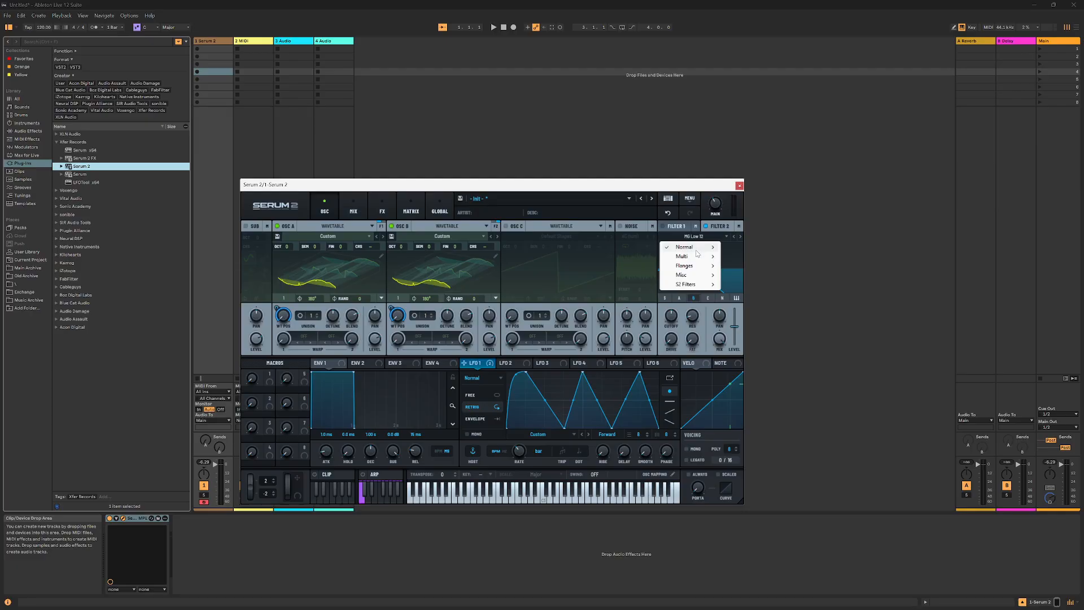
mouse_move(698, 248)
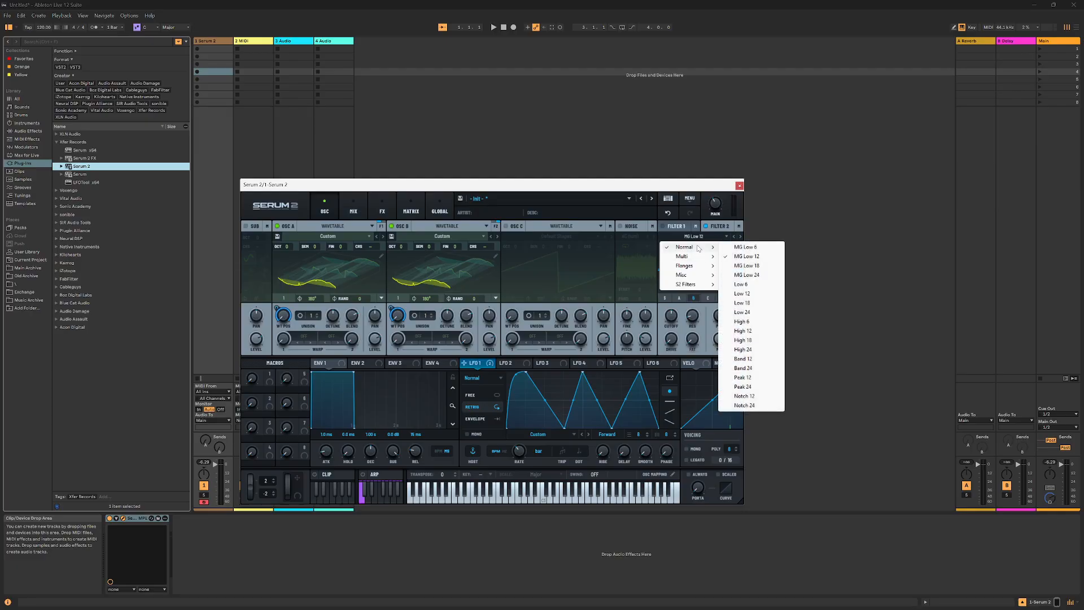
click(756, 332)
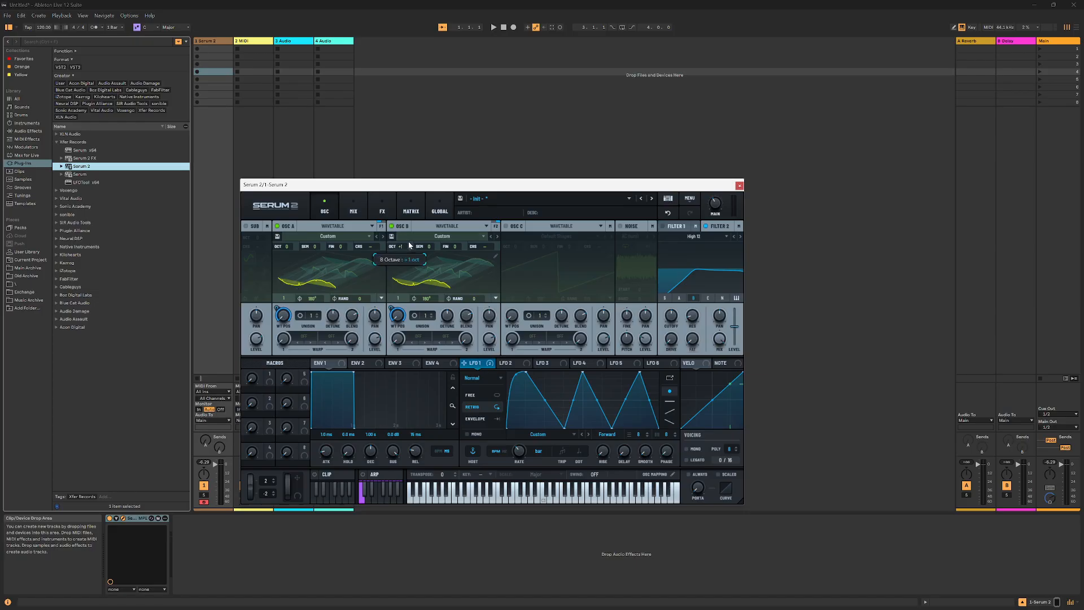
Step: Raise oscillator B by one octave and lower filter 2's cutoff
drag(408, 240, 405, 247)
scroll(407, 243, up, 1)
drag(402, 249, 404, 249)
mouse_move(485, 340)
mouse_move(376, 338)
drag(672, 314, 664, 318)
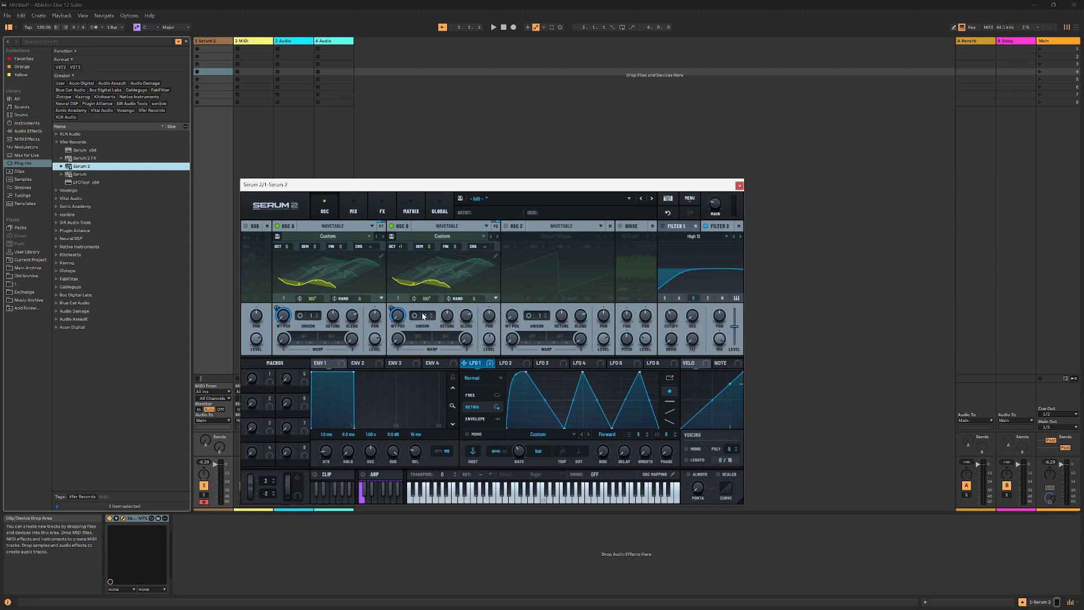
Step: Give oscillator B 16 unison voices, switch its start phase to Per Voice and draw a scattered pattern across the voices
drag(426, 315, 428, 193)
click(447, 316)
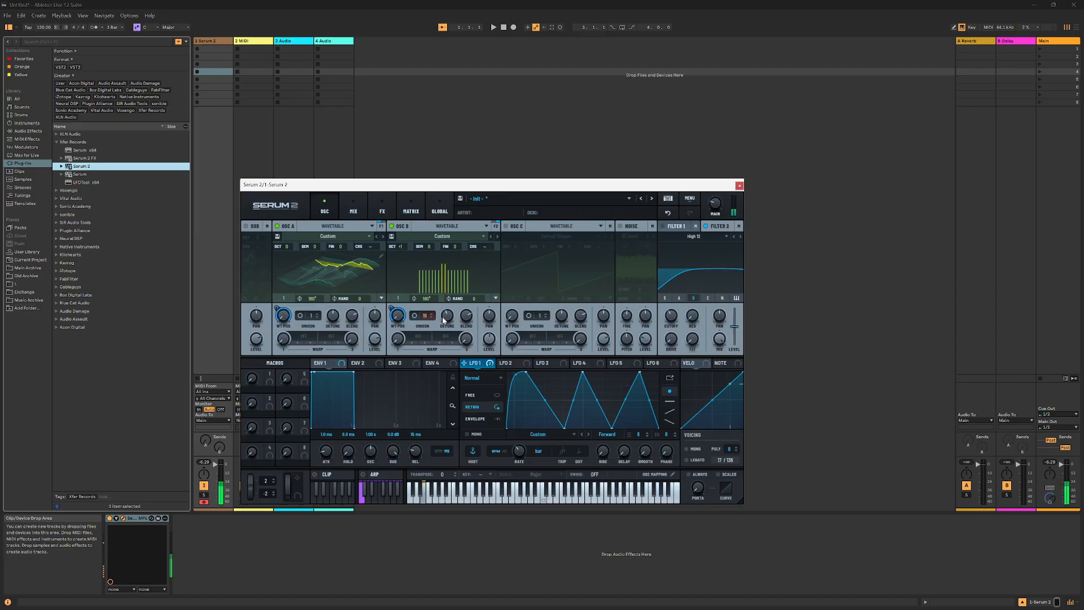
click(495, 299)
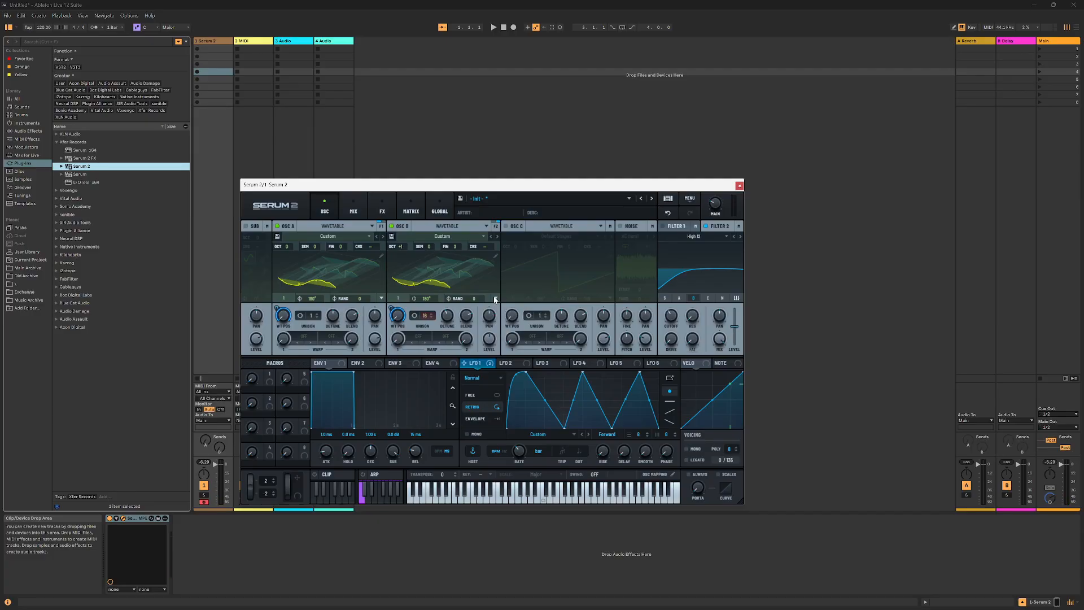
click(518, 327)
click(486, 298)
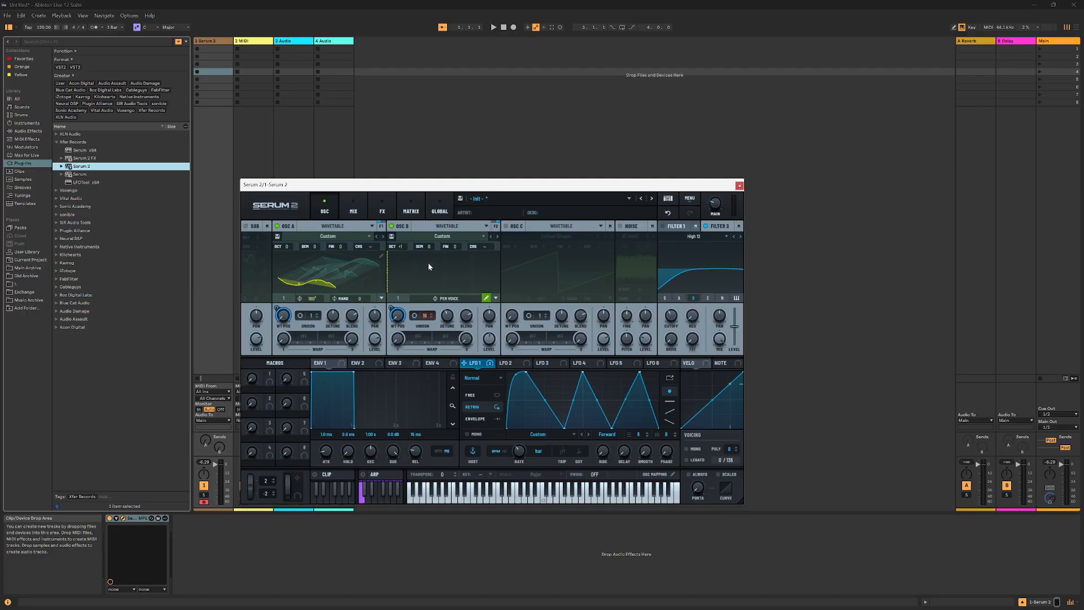
mouse_move(422, 254)
mouse_down()
mouse_move(457, 268)
mouse_move(432, 291)
mouse_move(458, 257)
mouse_move(462, 290)
mouse_move(439, 276)
mouse_up()
mouse_move(446, 284)
mouse_down()
mouse_move(459, 286)
mouse_move(430, 289)
mouse_move(439, 284)
mouse_up()
Step: Adjust oscillator B's unison detune up and down while auditioning the sound
mouse_move(438, 320)
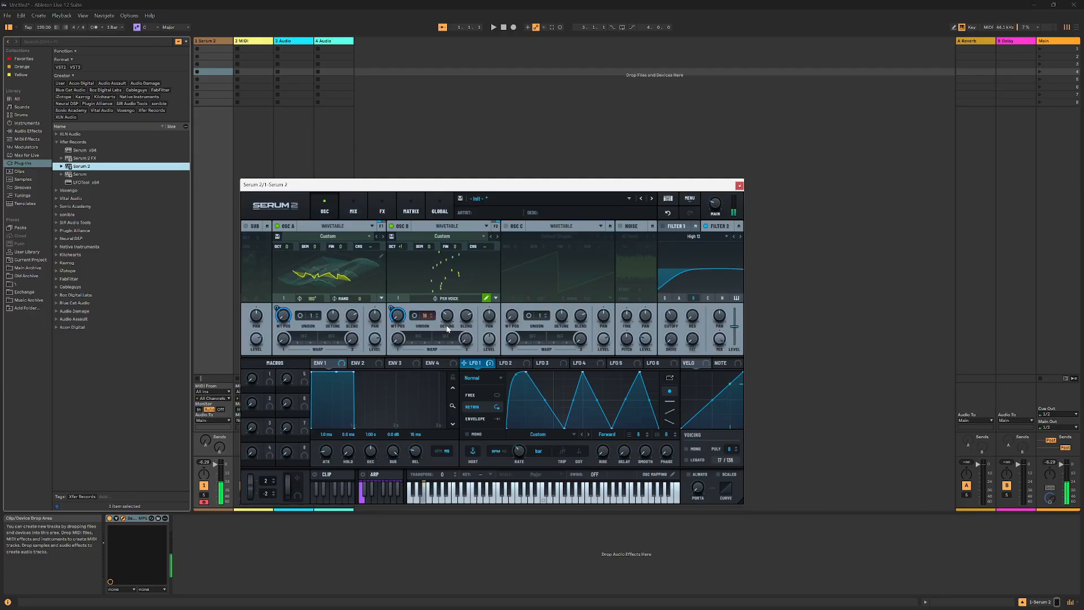
drag(447, 320, 461, 311)
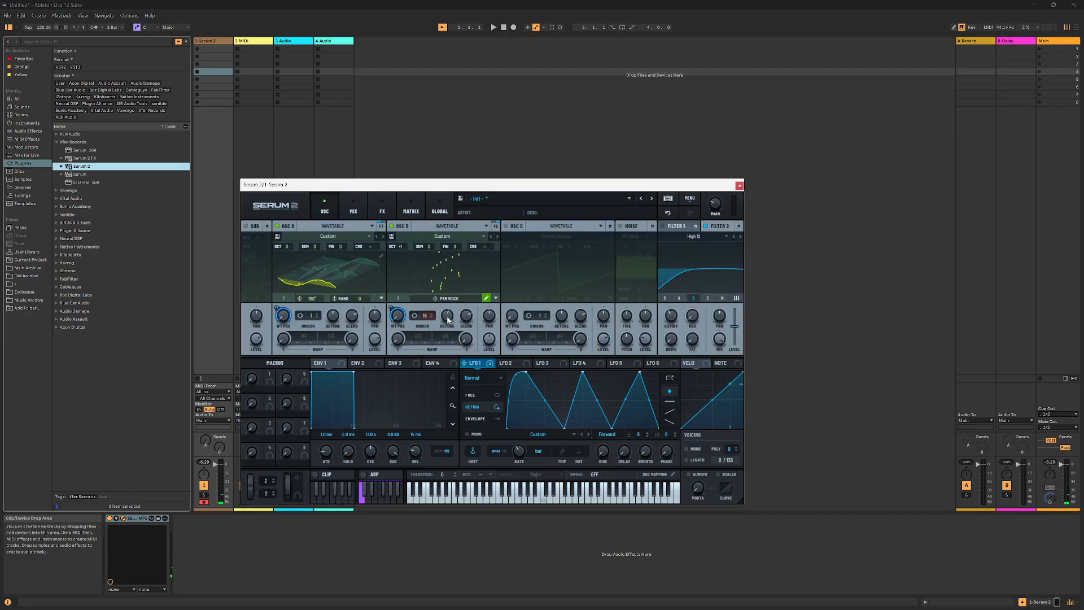
drag(447, 319, 430, 323)
Step: Change filter 2's type to Band 12
click(725, 238)
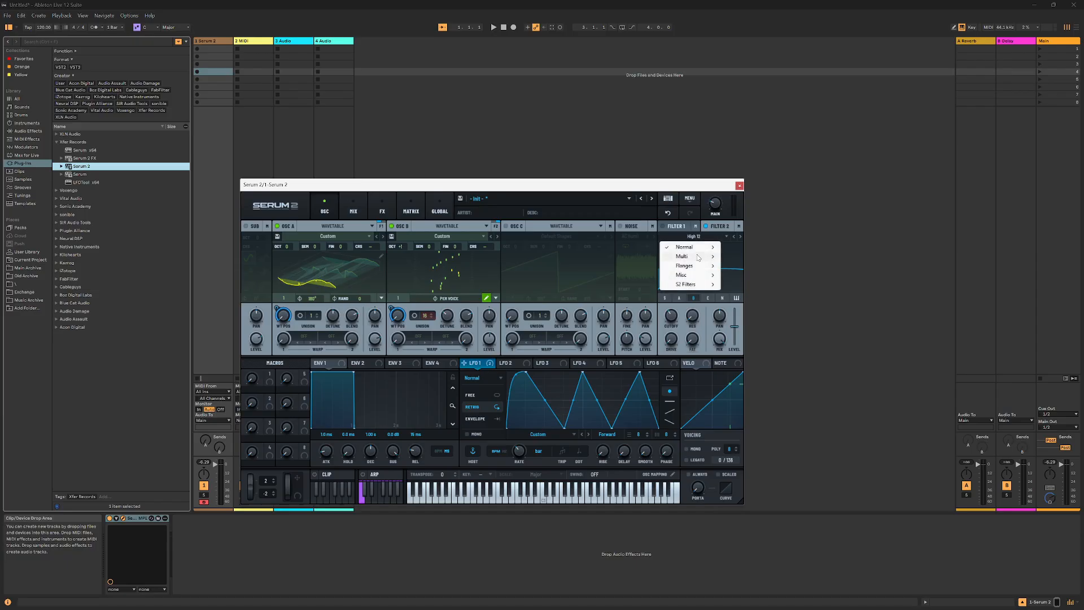
mouse_move(692, 260)
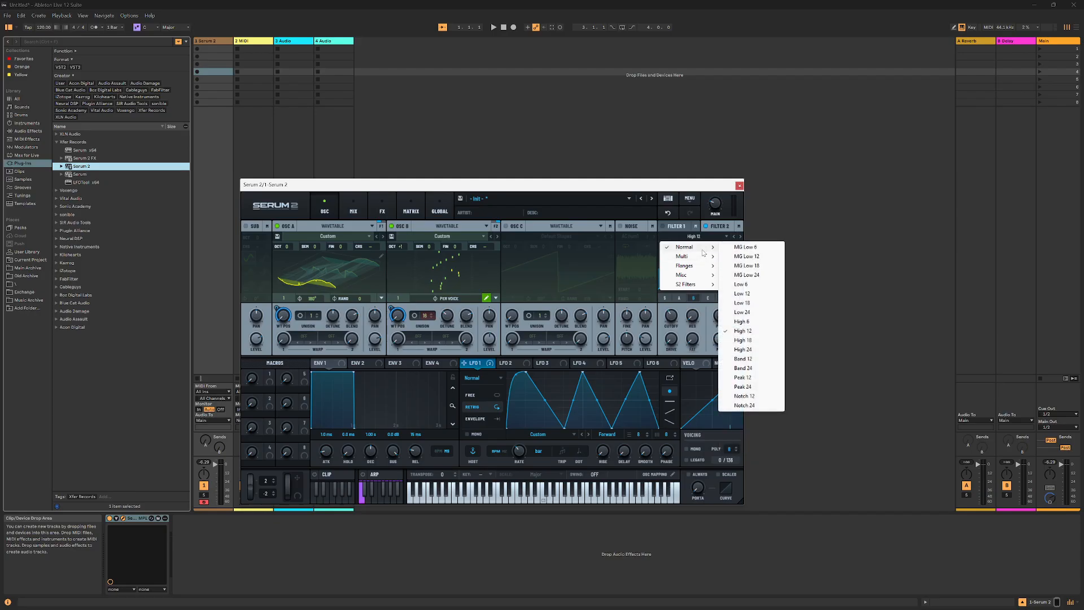
click(742, 359)
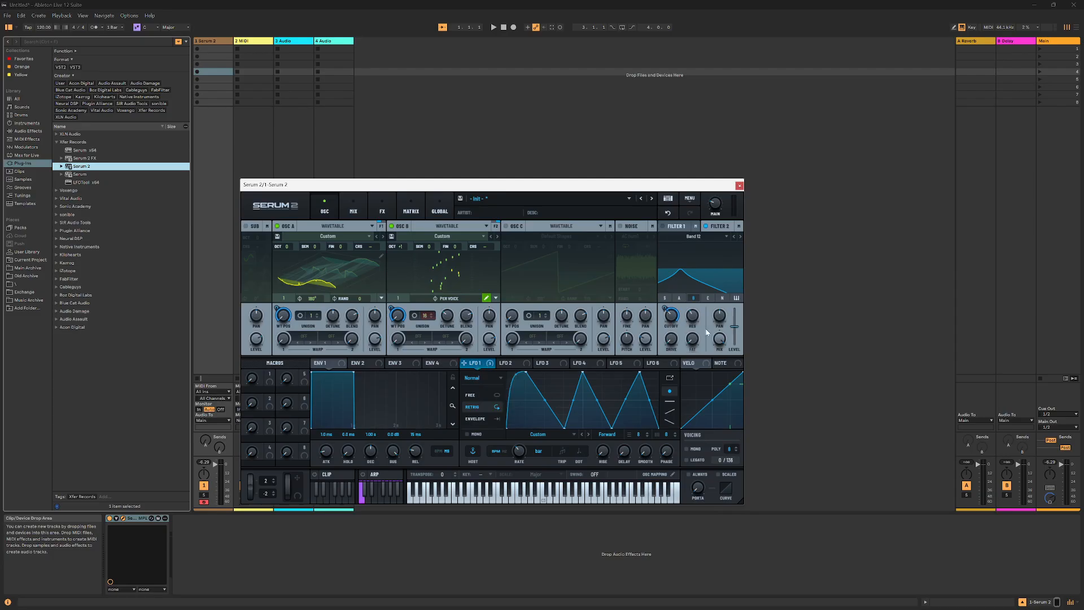
Step: Adjust the amount of LFO 1 modulation applied to filter 2's cutoff while auditioning the sound
mouse_move(661, 311)
drag(665, 310, 661, 340)
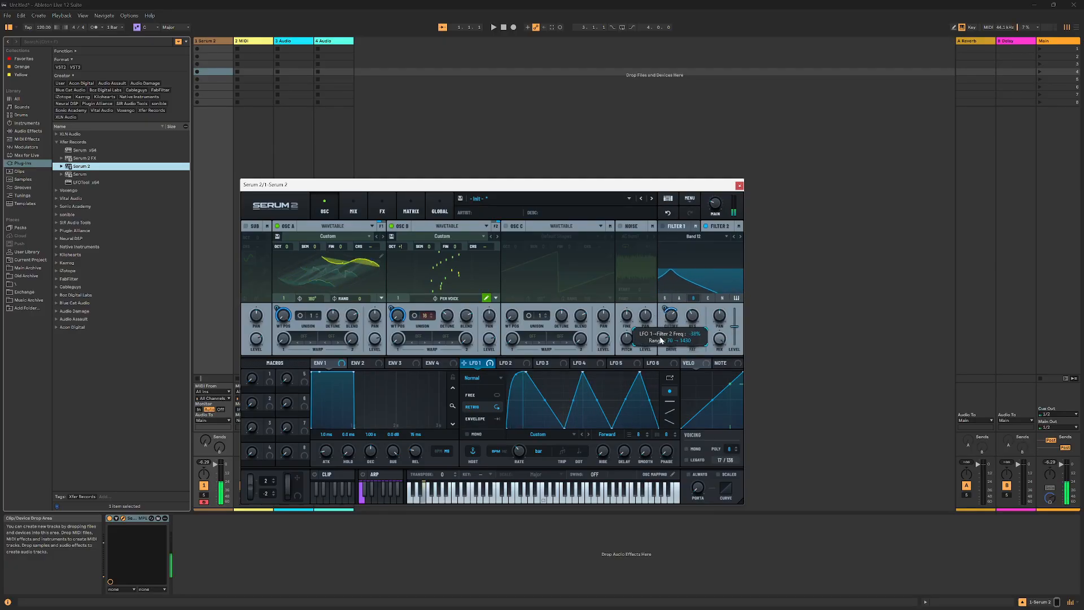
mouse_move(674, 314)
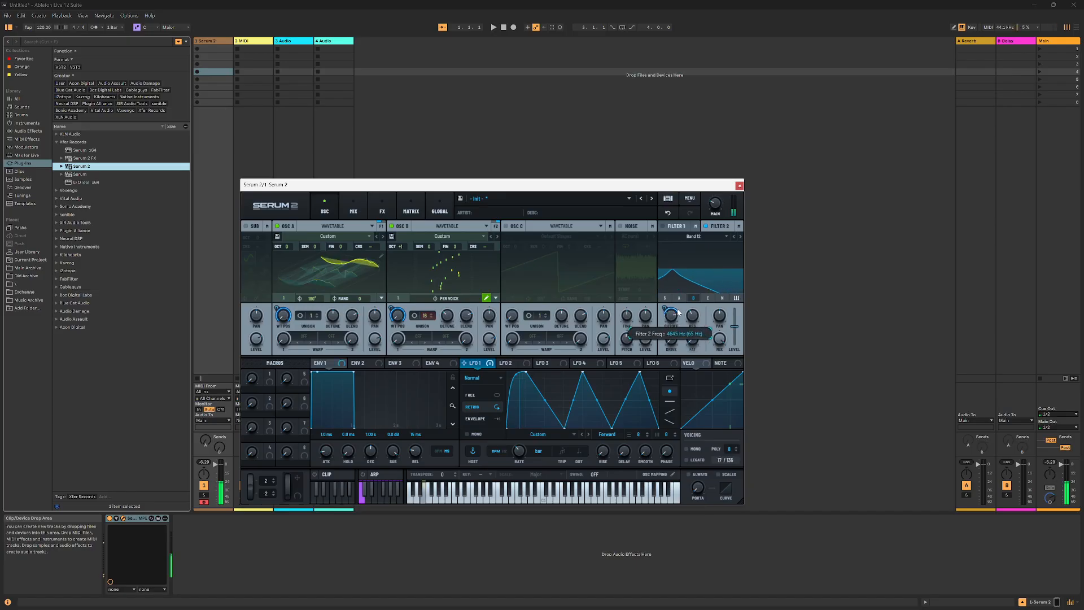
mouse_move(692, 334)
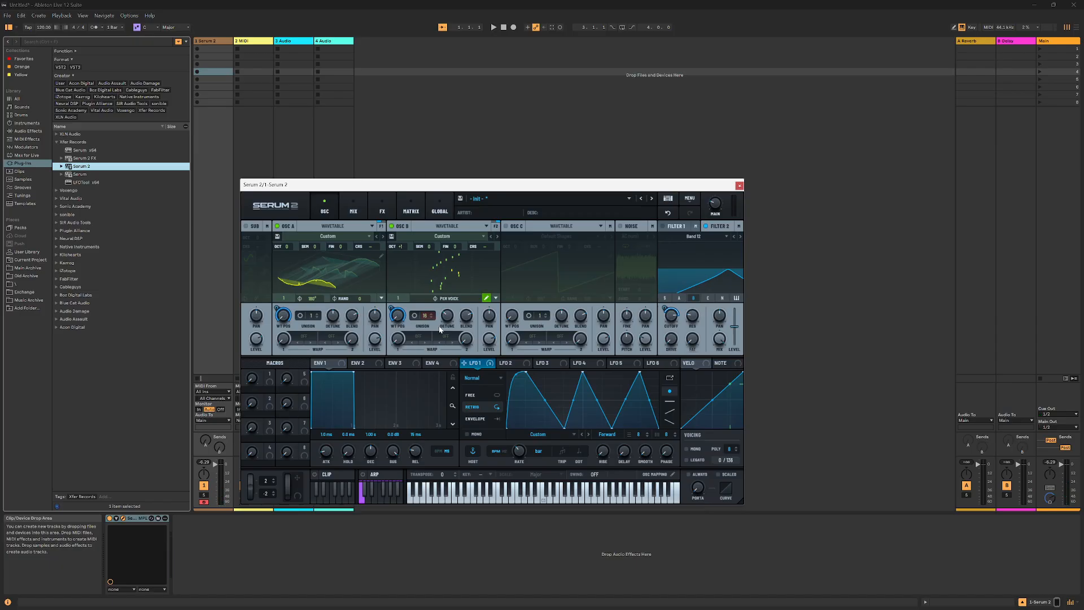
Step: Raise oscillator B's wavetable position to the end of the table and fine-tune filter 2's cutoff
drag(398, 323, 411, 269)
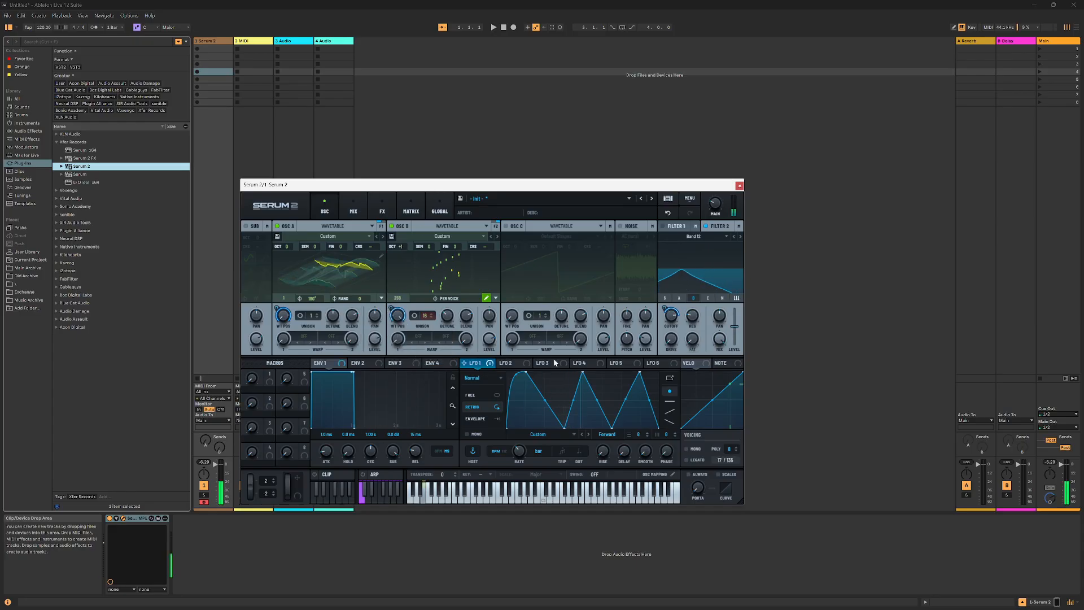
drag(673, 320, 670, 334)
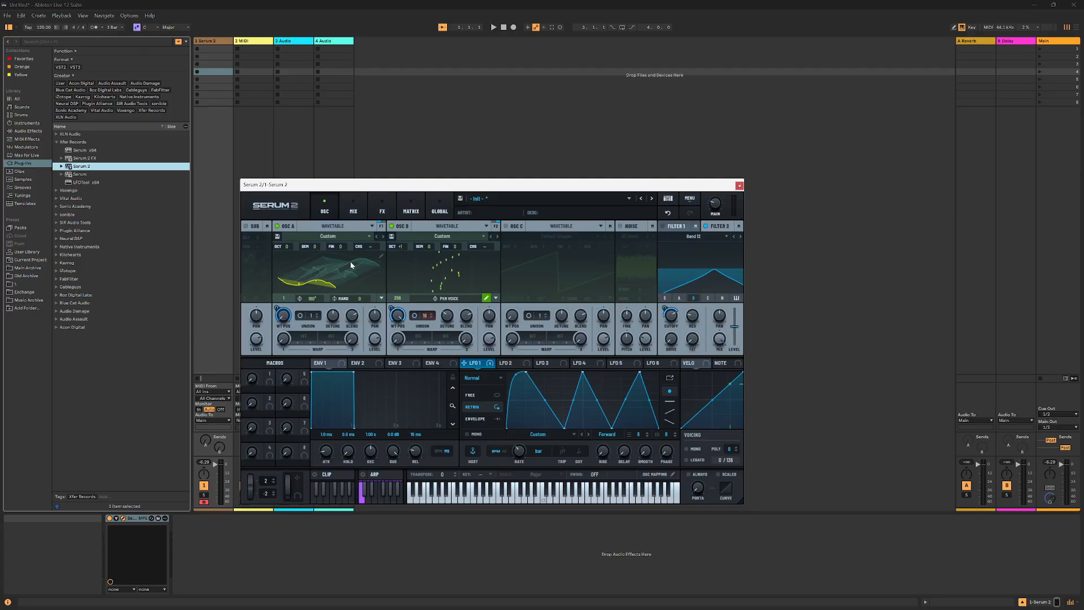
Step: Check the distortion effect, switch on filter 1 with its MG Low 12 type, and return to filter 2's settings
click(376, 216)
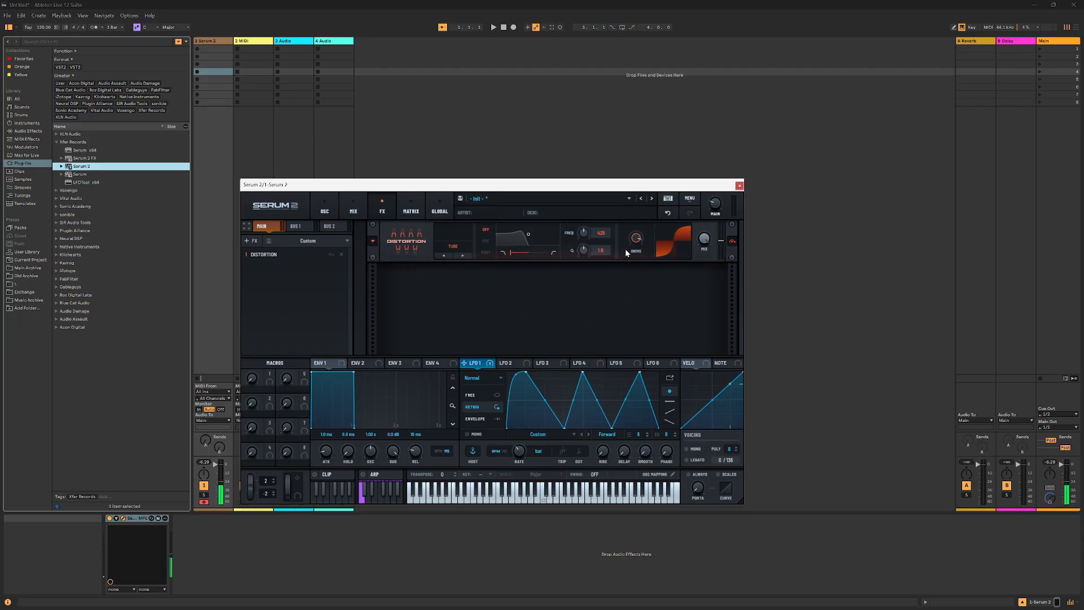
click(325, 209)
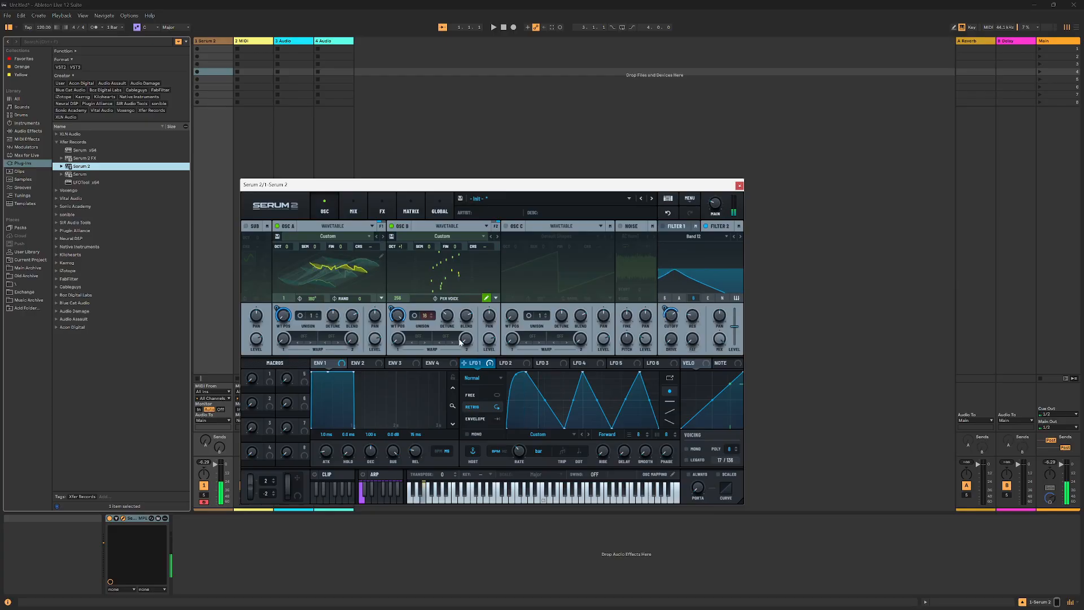
click(679, 226)
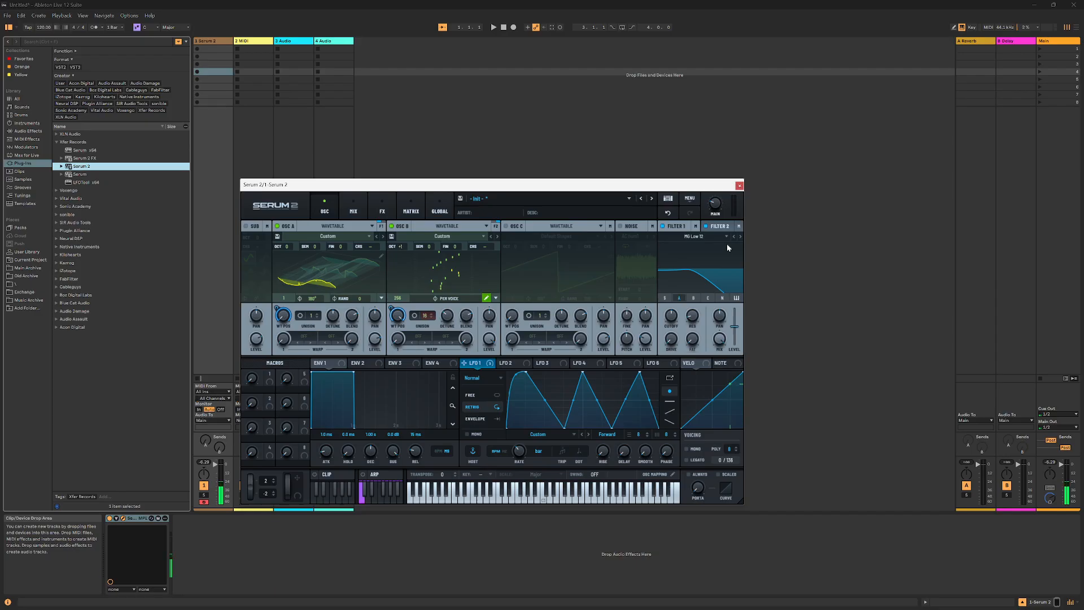
click(727, 228)
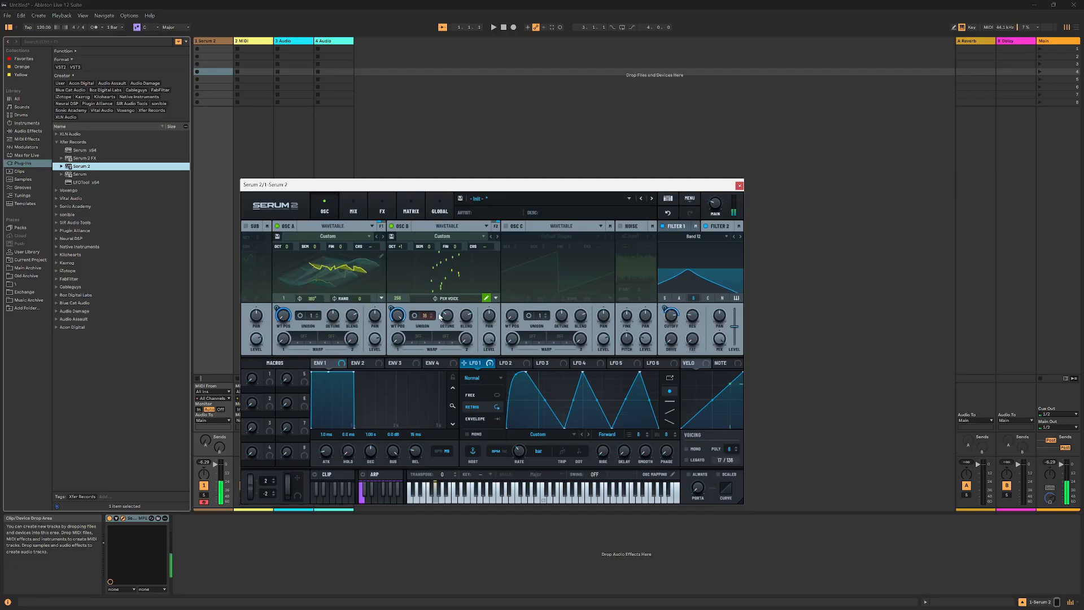
Step: Audition the patch with notes one octave lower and back in the original octave, checking filter 2's cutoff movement
mouse_move(451, 309)
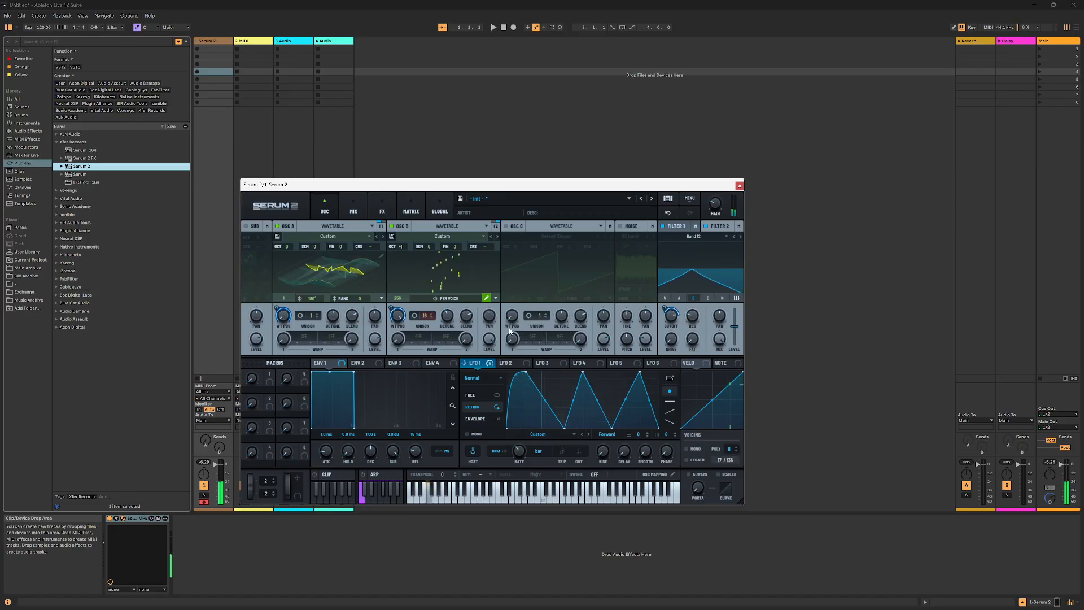
key(z)
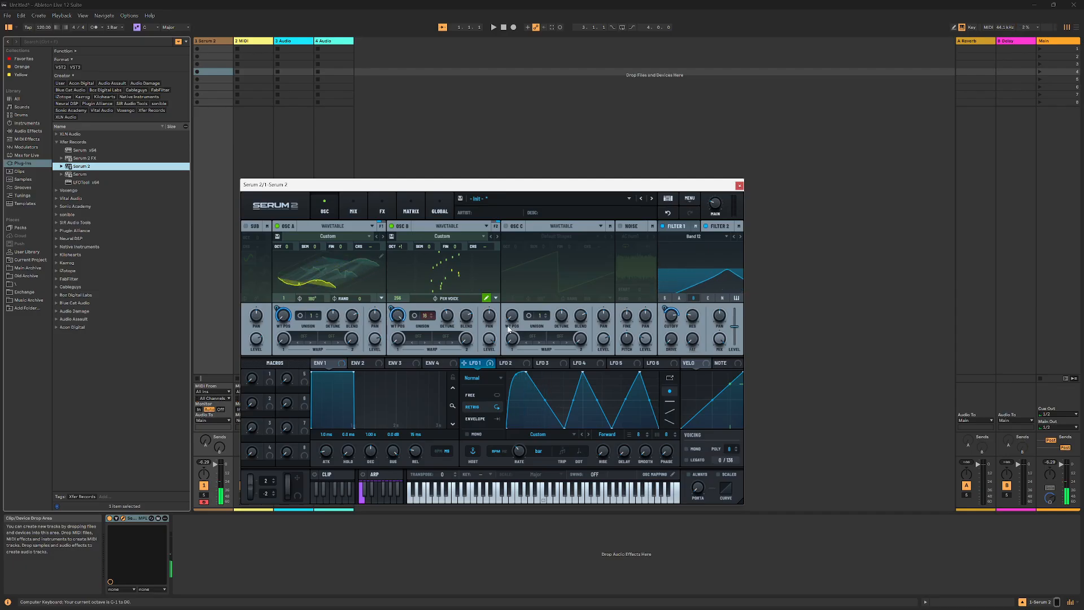
key(x)
mouse_move(678, 316)
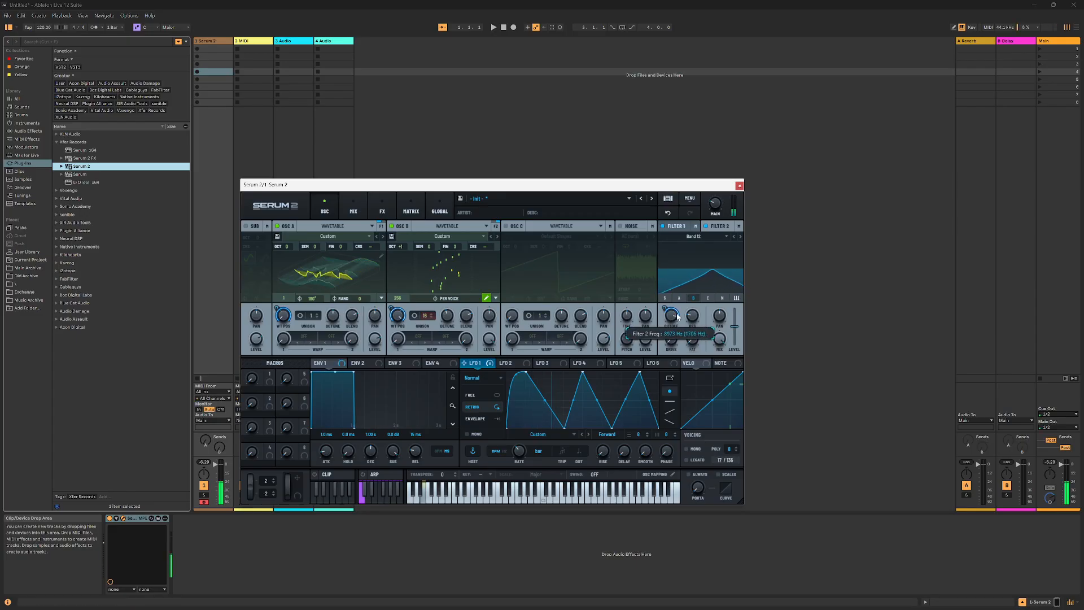
key(f)
key(y)
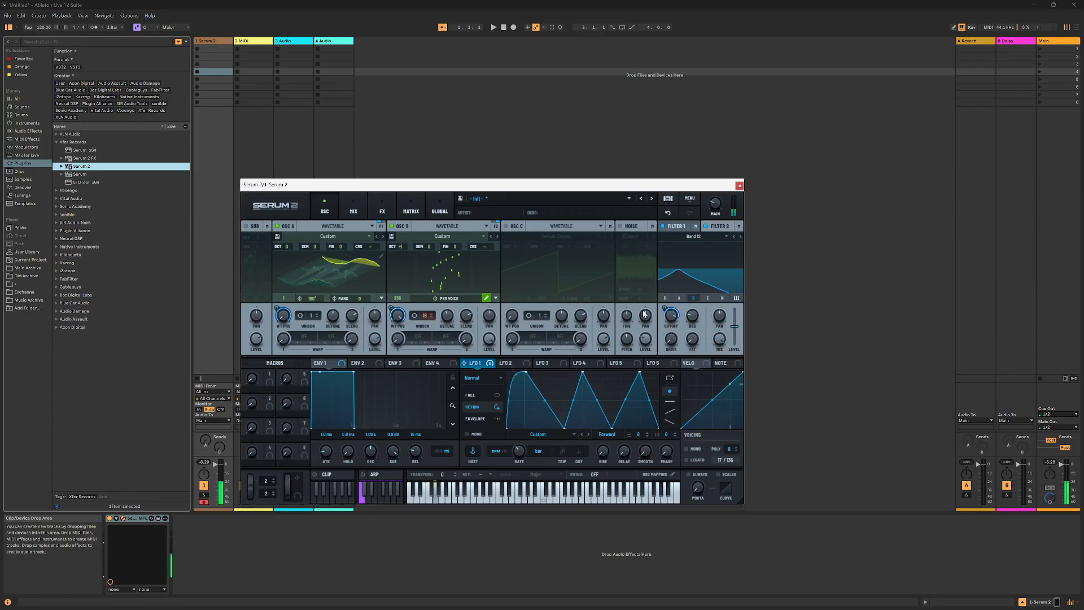
Step: Add an Equalizer before the distortion and cut its low band at 160 Hz with Q 40 and gain -10.5
click(382, 213)
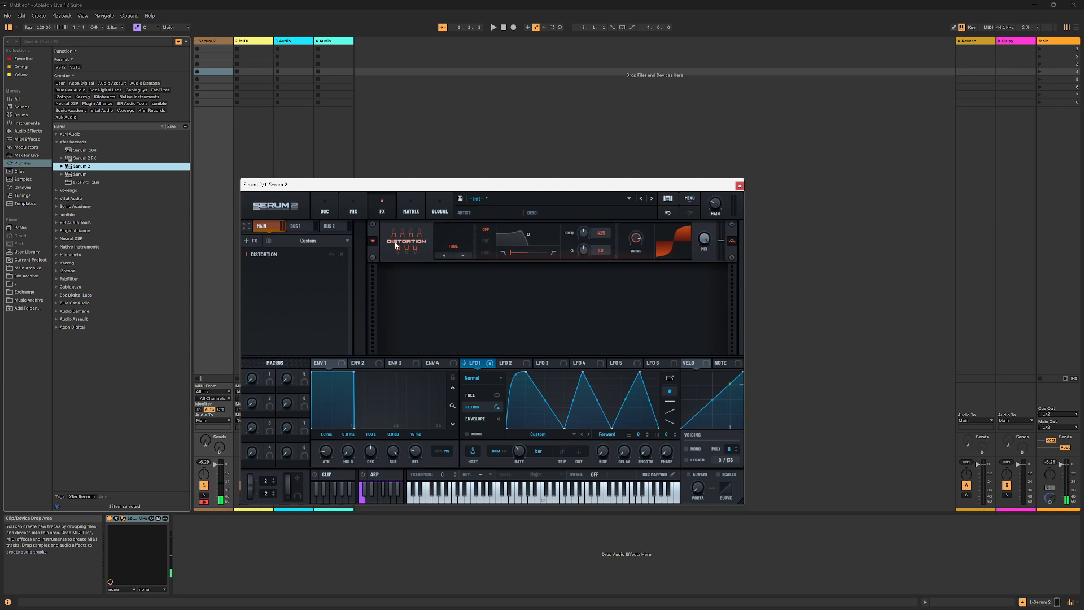
click(255, 241)
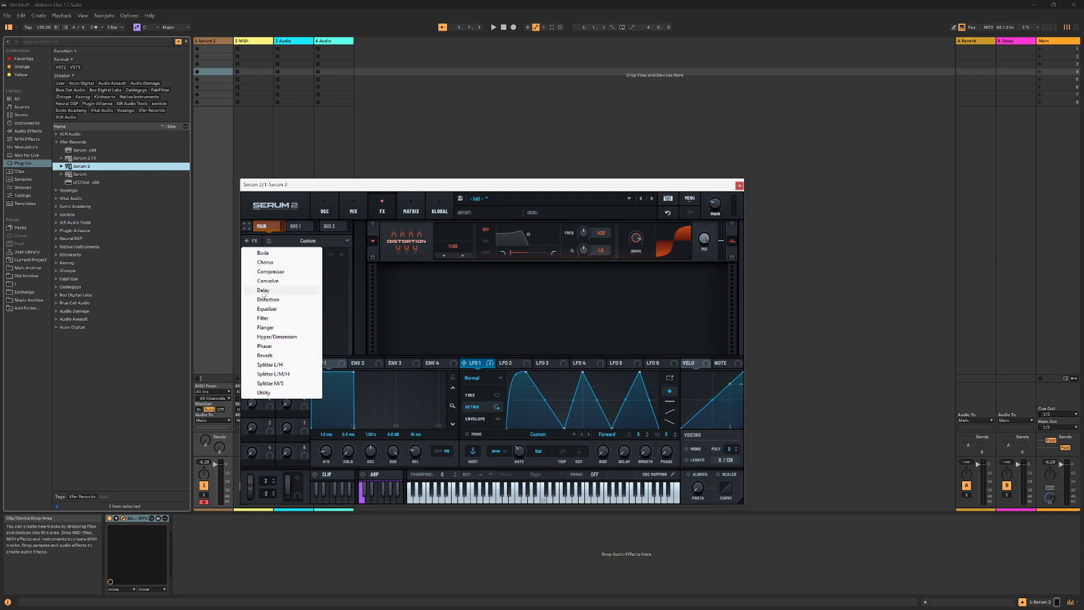
click(286, 310)
drag(376, 299, 383, 251)
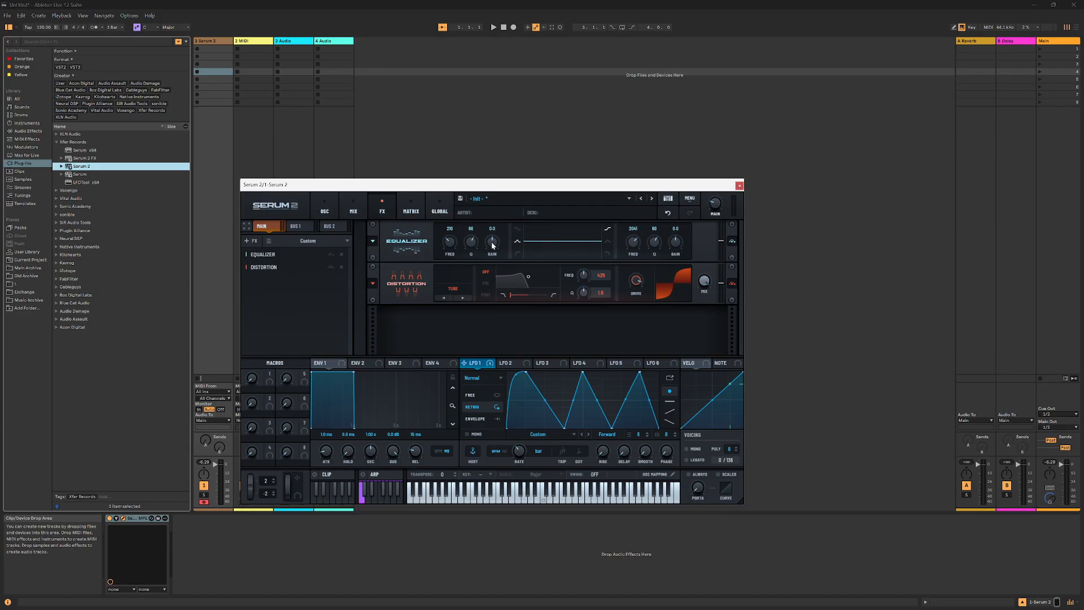
mouse_move(484, 255)
mouse_down()
mouse_move(484, 266)
mouse_move(452, 245)
mouse_move(471, 259)
mouse_up()
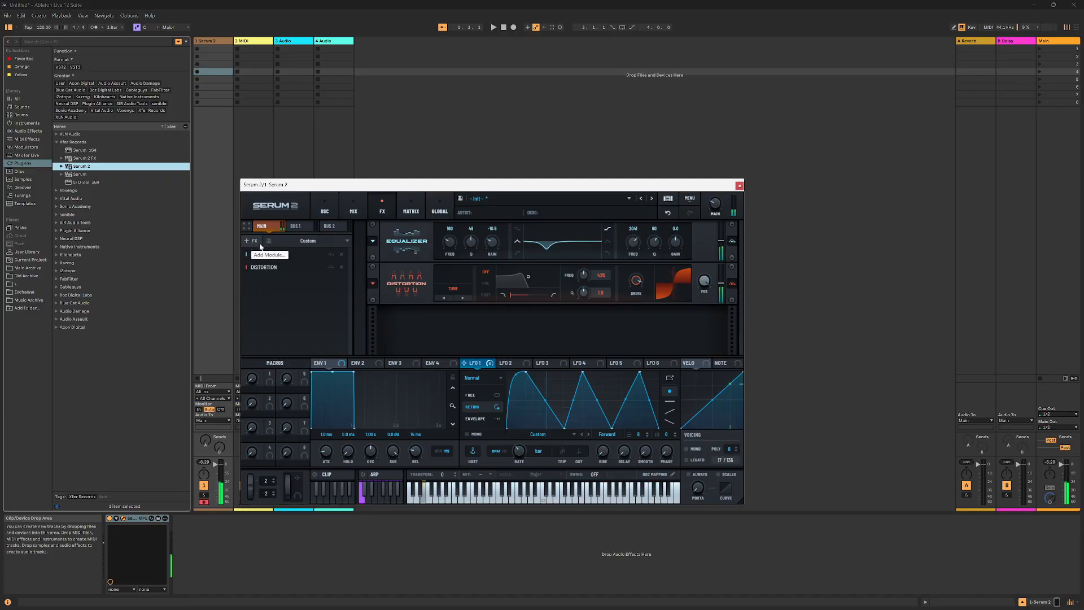
Step: Take filter 2 off the main output by setting its routing to None so it feeds only bus 2
click(332, 212)
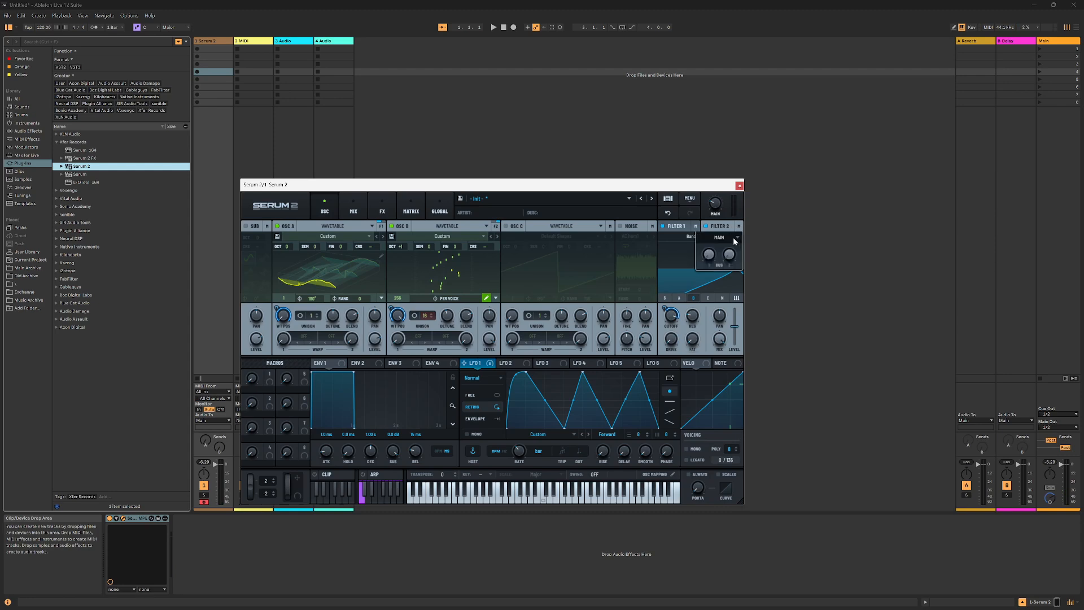
click(733, 237)
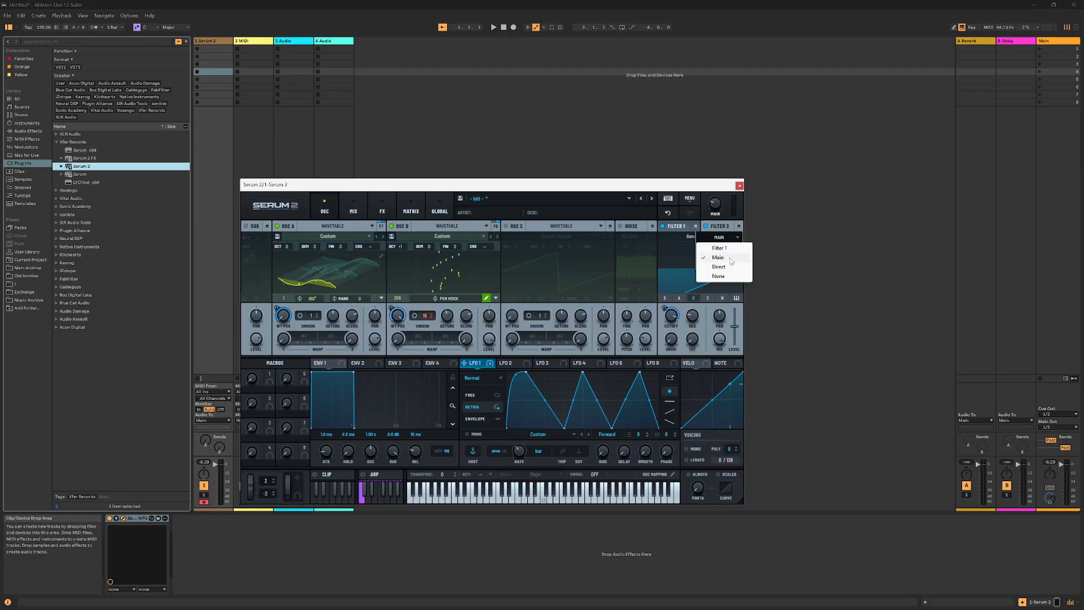
click(731, 276)
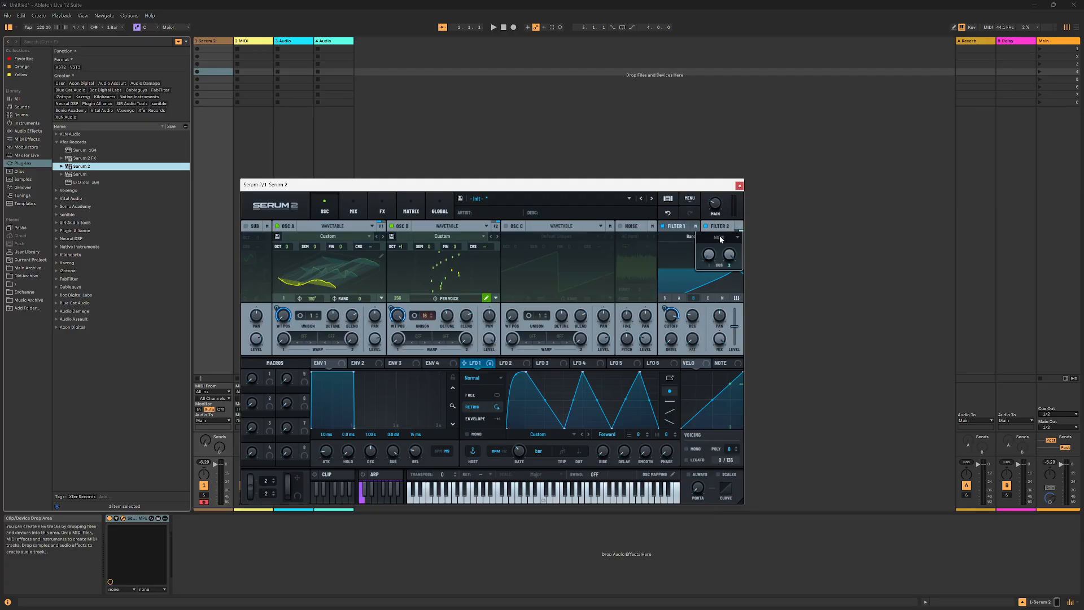
Step: Add a Filter effect to bus 2, set it to High 12 and lower its cutoff
click(375, 210)
click(341, 227)
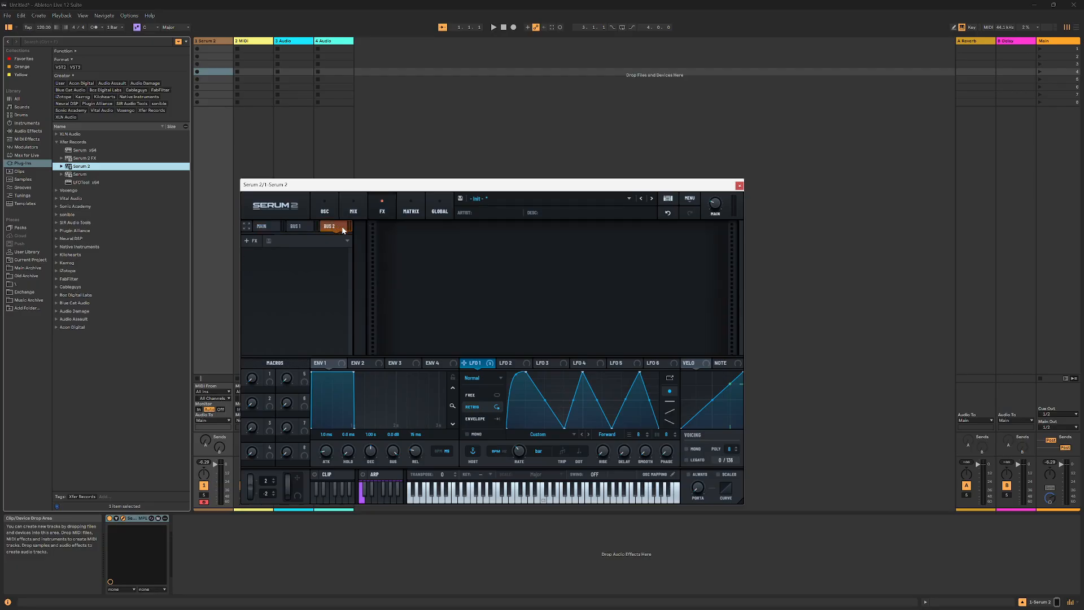
click(249, 241)
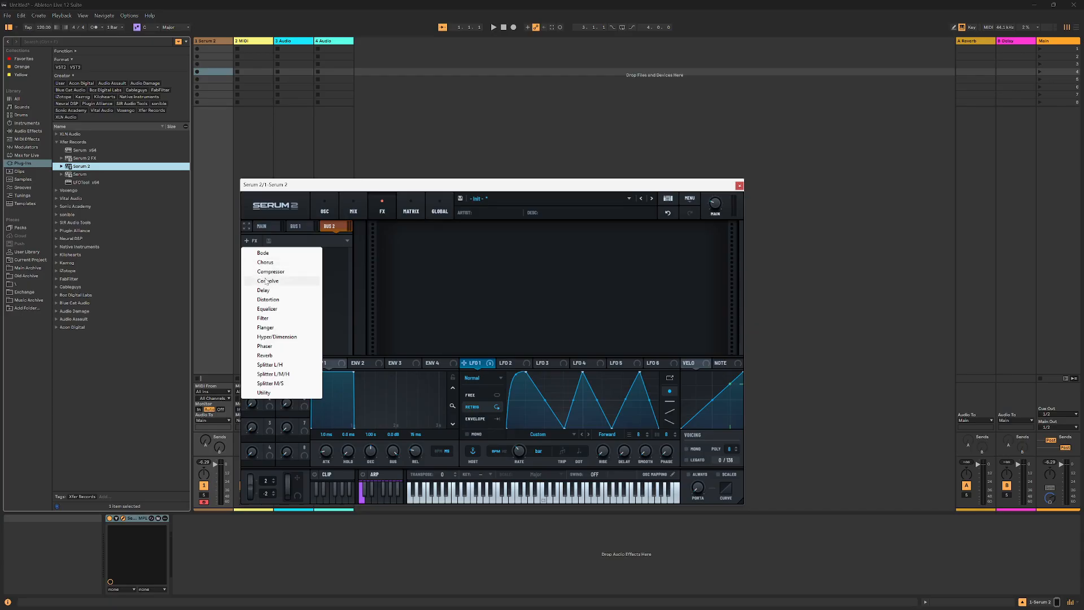
click(263, 318)
click(451, 241)
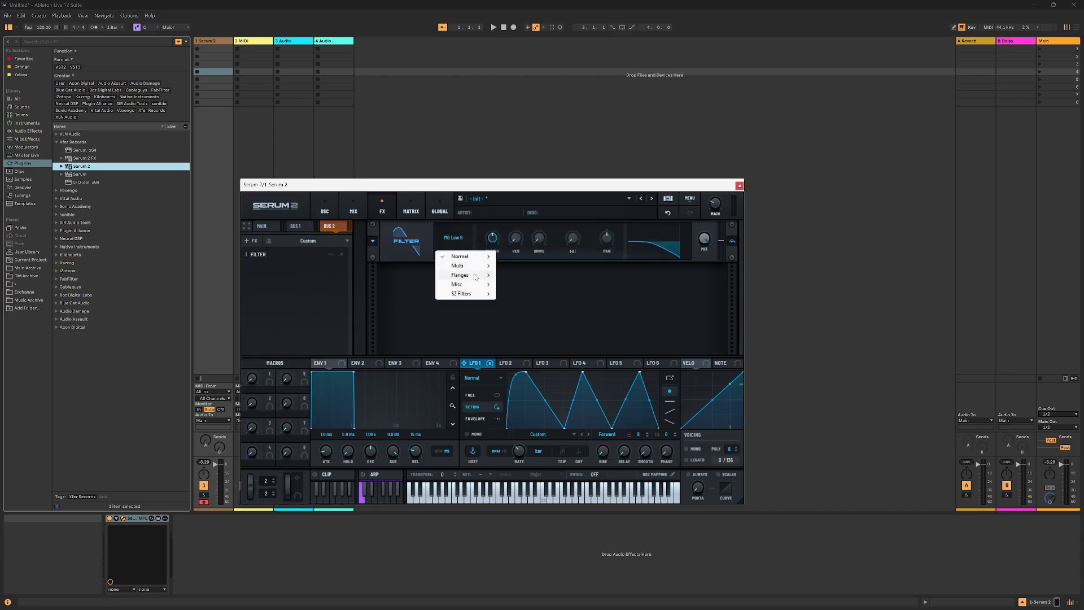
mouse_move(475, 256)
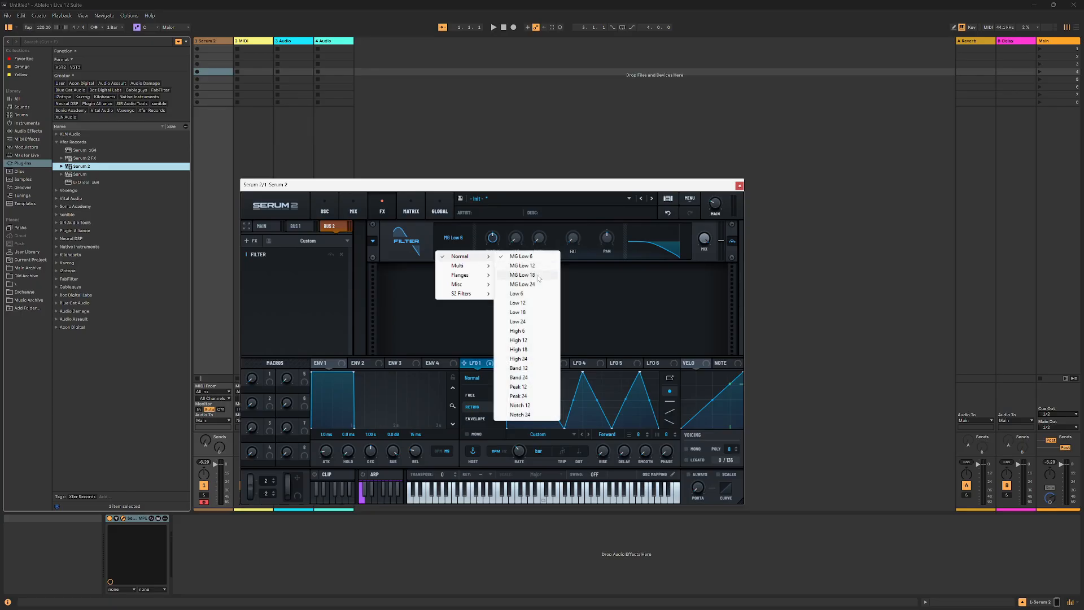
click(519, 340)
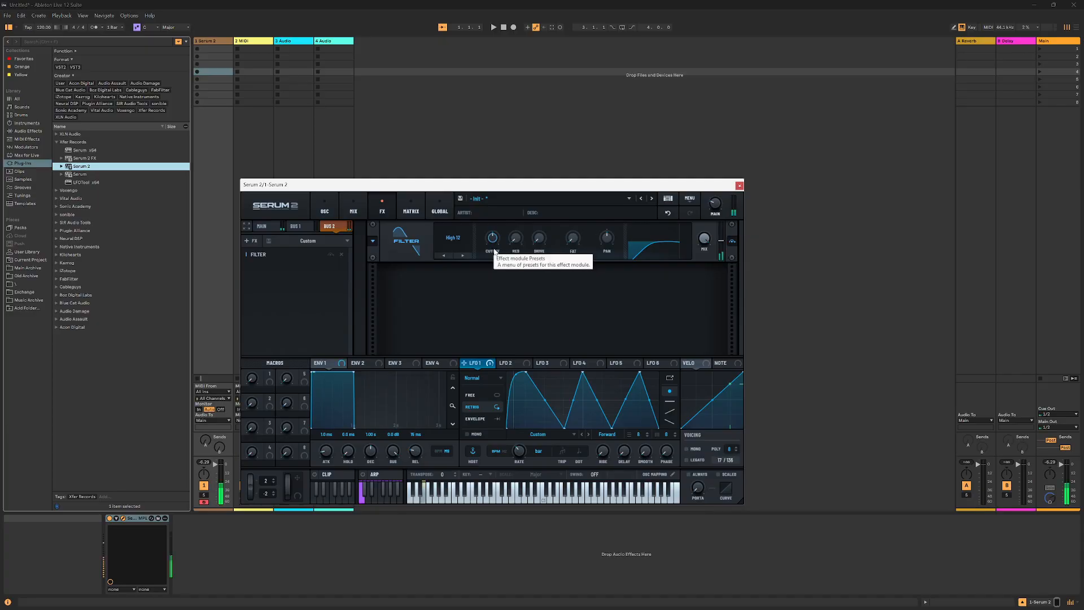
drag(515, 237, 492, 238)
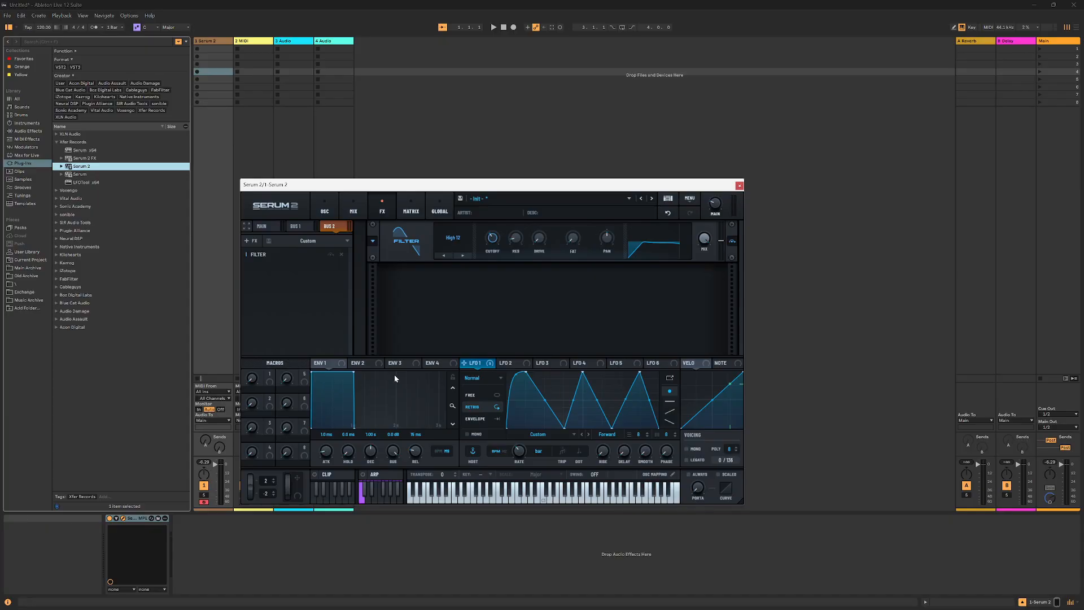
Step: Close the Serum 2 window and add the Spectrum audio effect after the synth on track 1
click(324, 208)
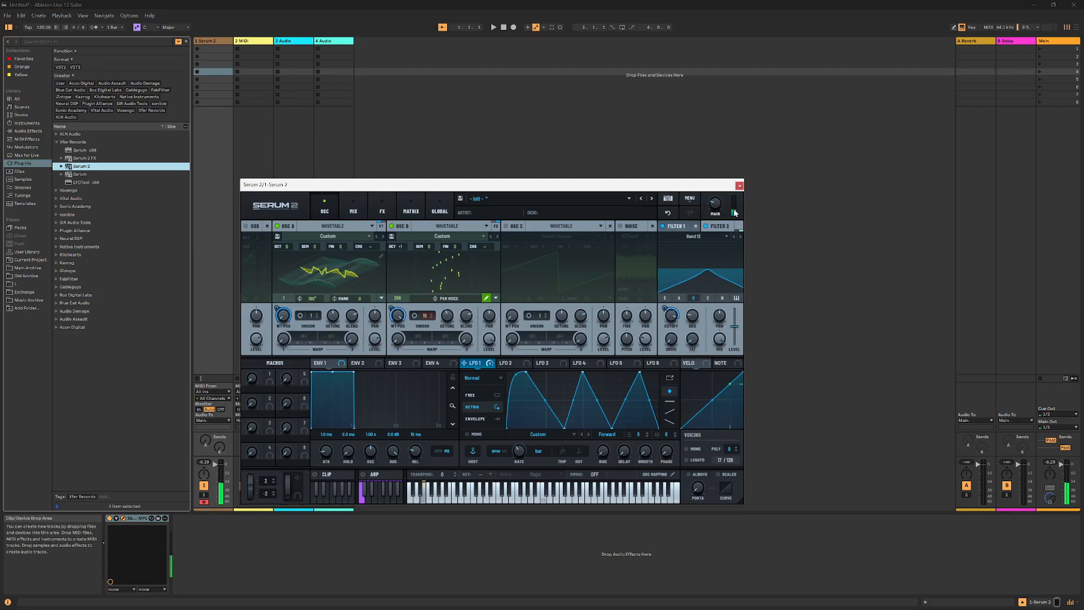
click(739, 186)
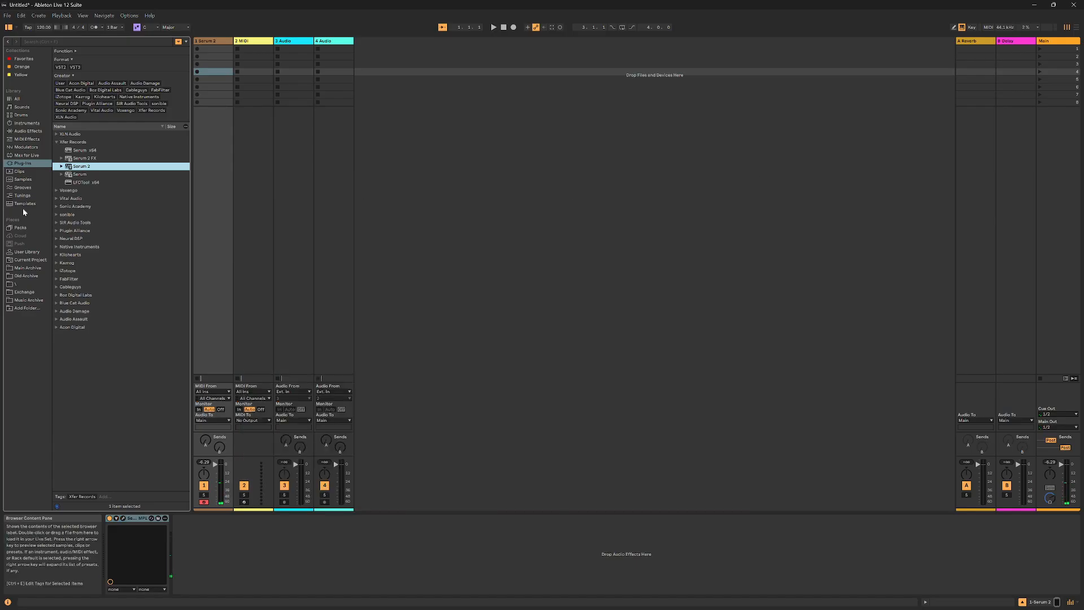
click(24, 131)
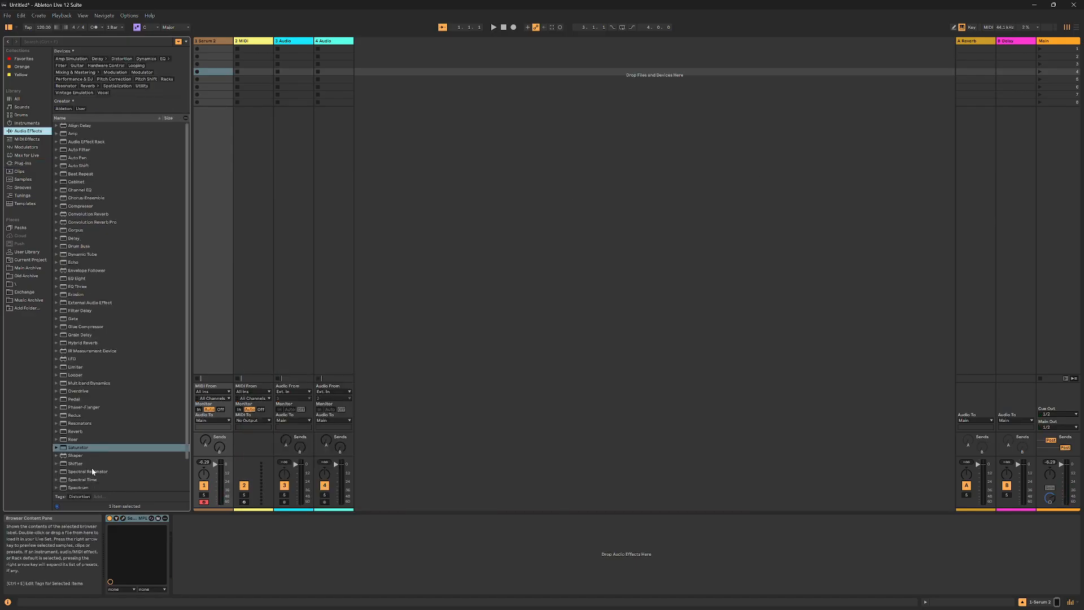
scroll(91, 468, down, 2)
drag(82, 463, 178, 550)
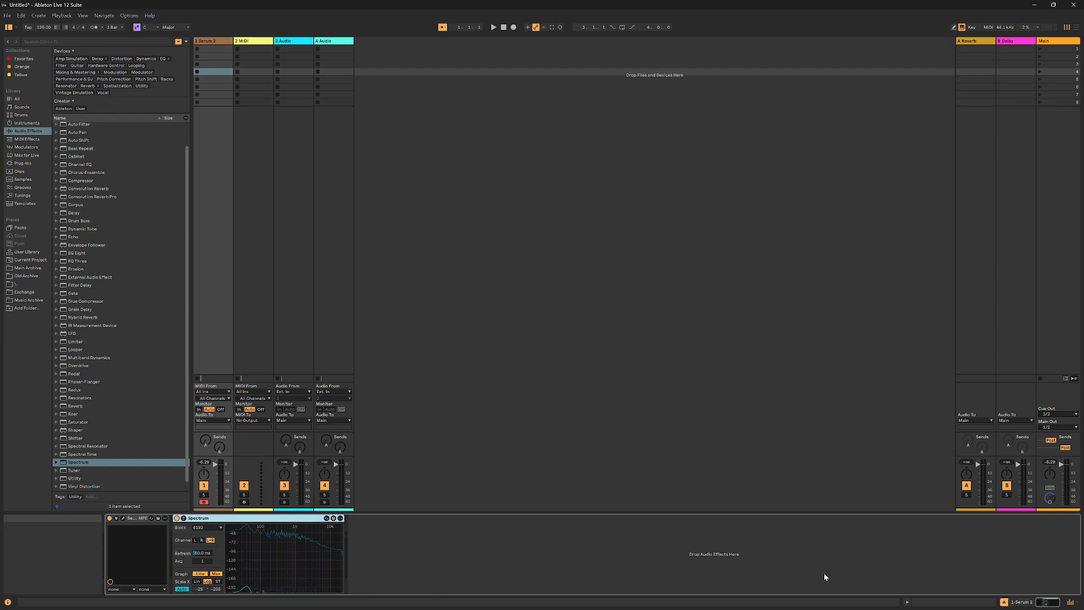
Step: Reopen the Serum 2 window and show its bus 2 effects
click(123, 518)
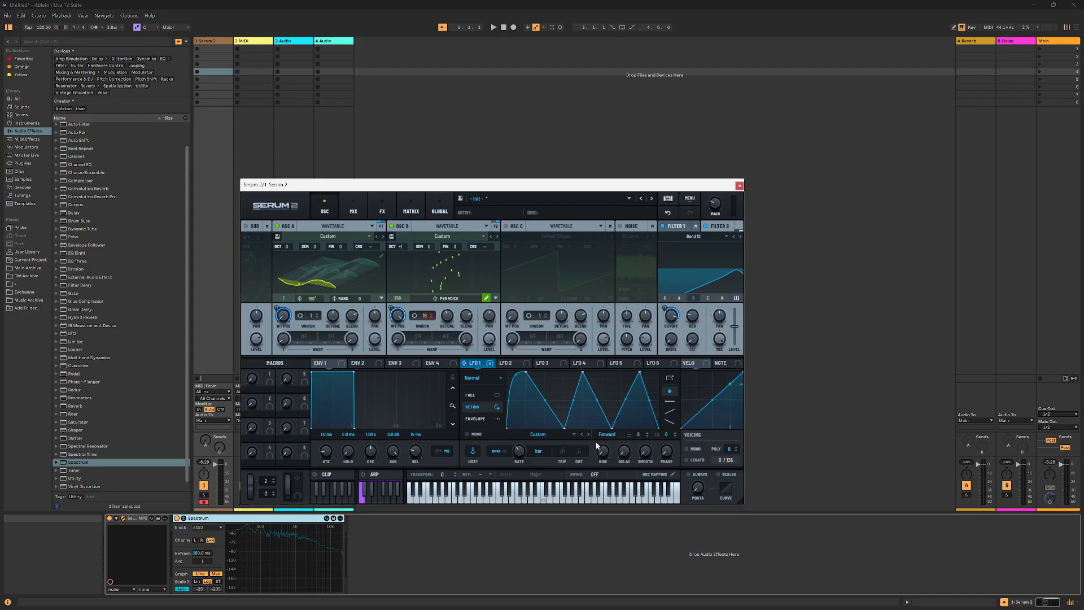
click(379, 204)
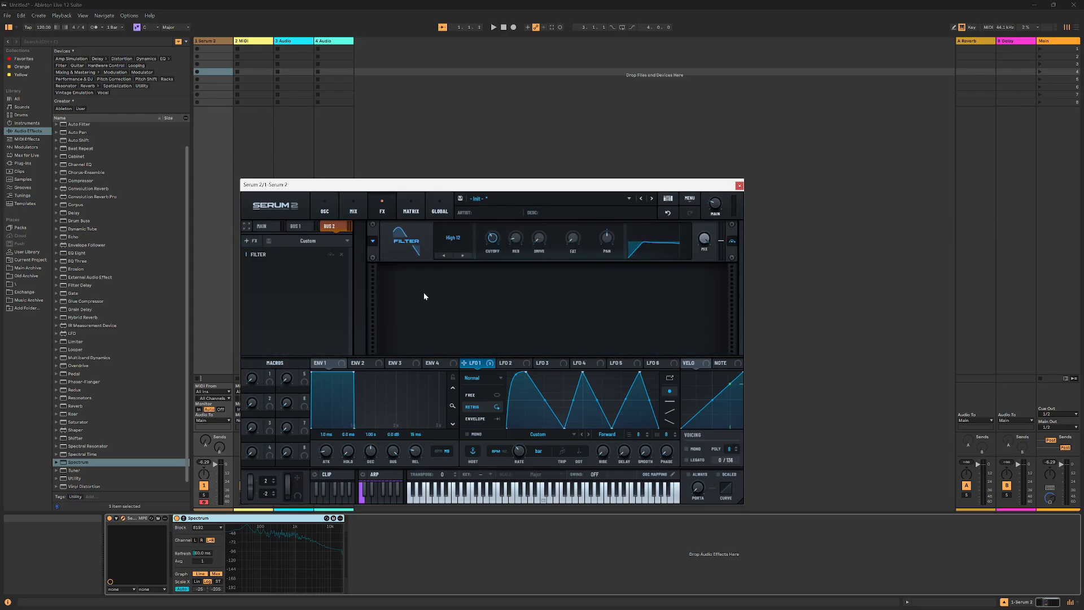